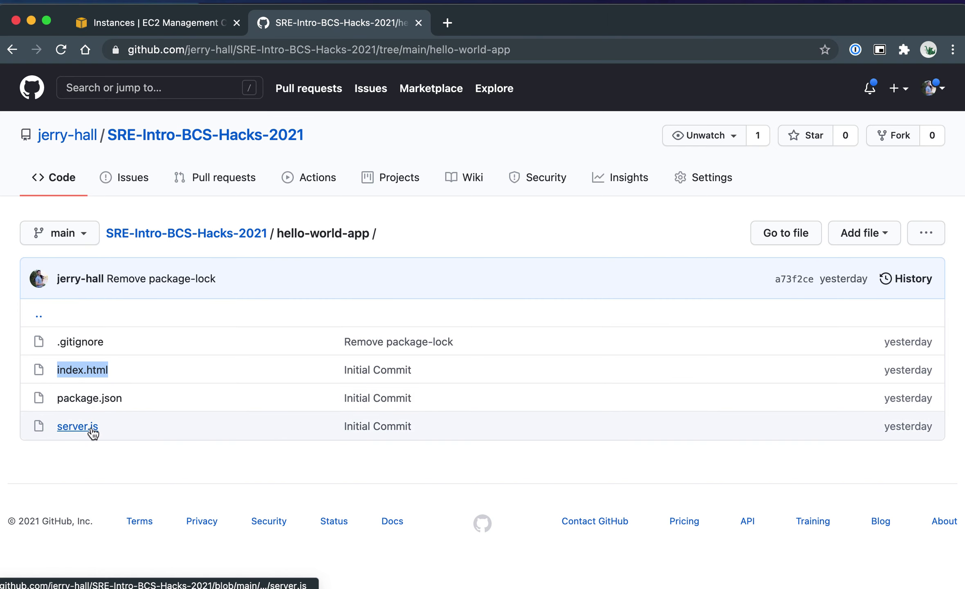
Open server.js in the hello-world-app folder, check the port its code uses, and return to the folder listing.
{"action": "left_click", "coordinate": [91, 427]}
{"action": "scroll", "coordinate": [121, 421], "scroll_direction": "down", "scroll_amount": 1}
{"action": "scroll", "coordinate": [121, 421], "scroll_direction": "down", "scroll_amount": 3}
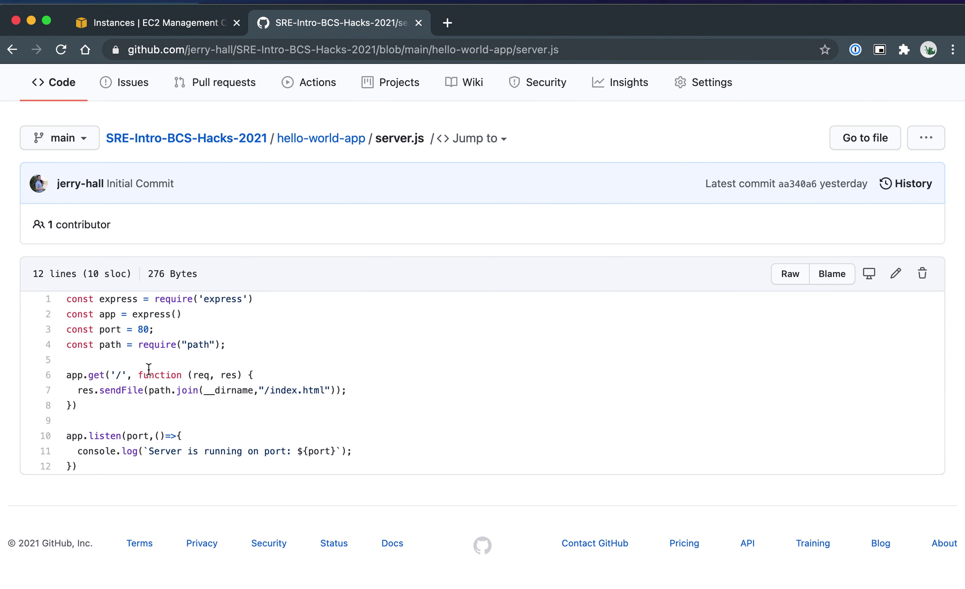
{"action": "double_click", "coordinate": [143, 329]}
{"action": "left_click", "coordinate": [13, 49]}
Switch to the AWS EC2 console, start launching a new instance, and search the community AMIs for "ubuntu 18".
{"action": "key", "text": "ctrl+shift+Tab"}
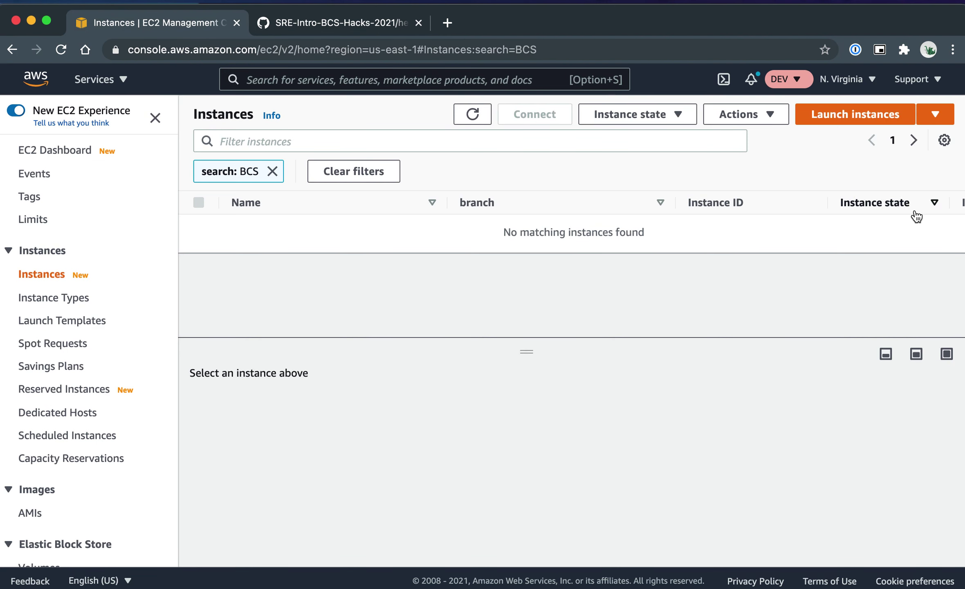
{"action": "left_click", "coordinate": [848, 119]}
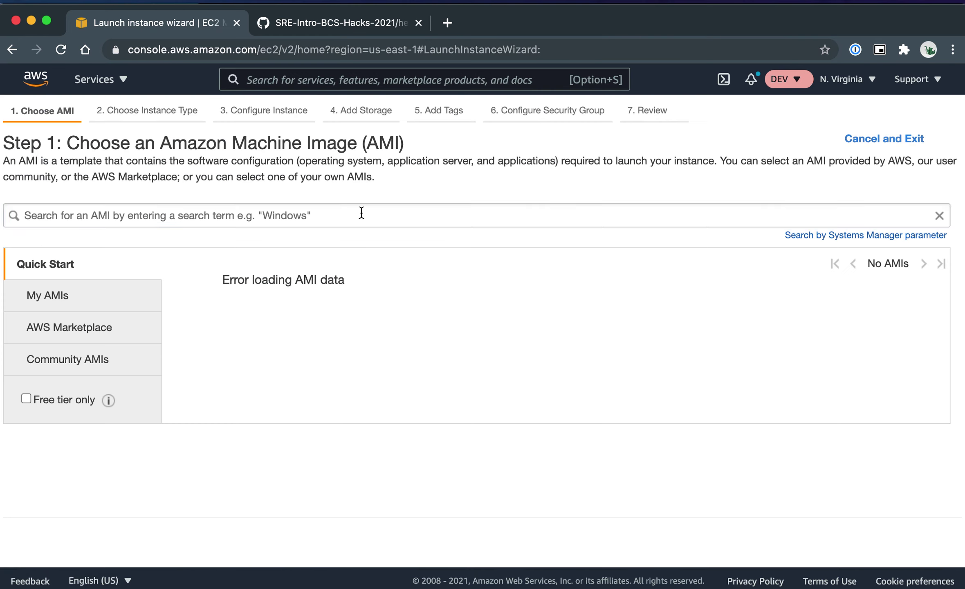
{"action": "left_click", "coordinate": [361, 212]}
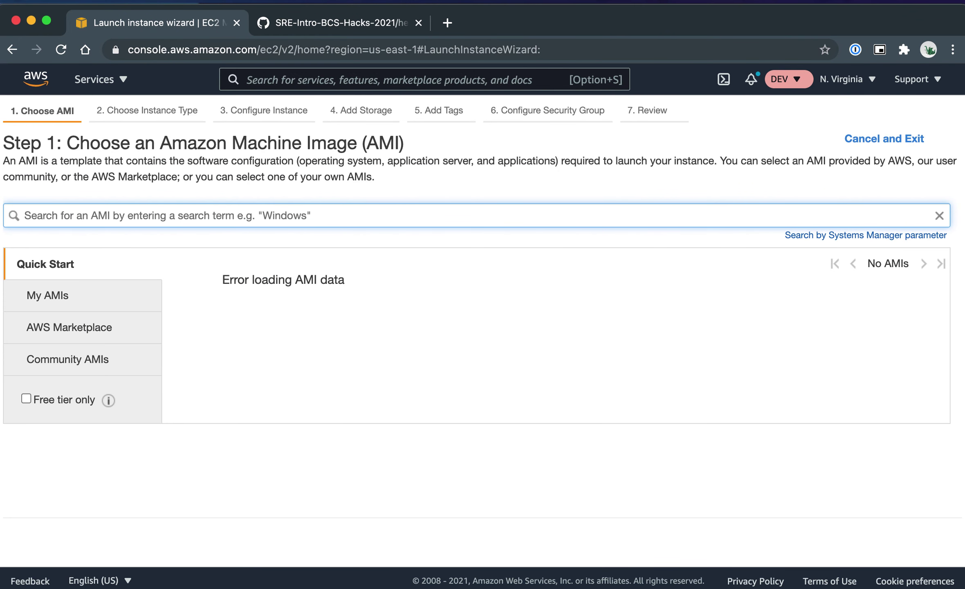
{"action": "type", "text": "ubuntu 18"}
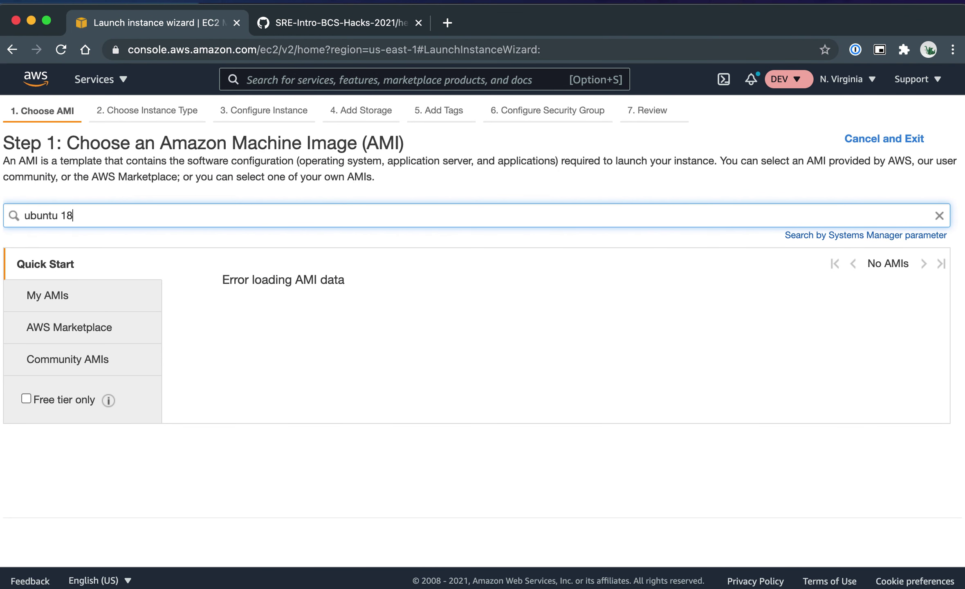
{"action": "key", "text": "Return"}
{"action": "left_click", "coordinate": [119, 365]}
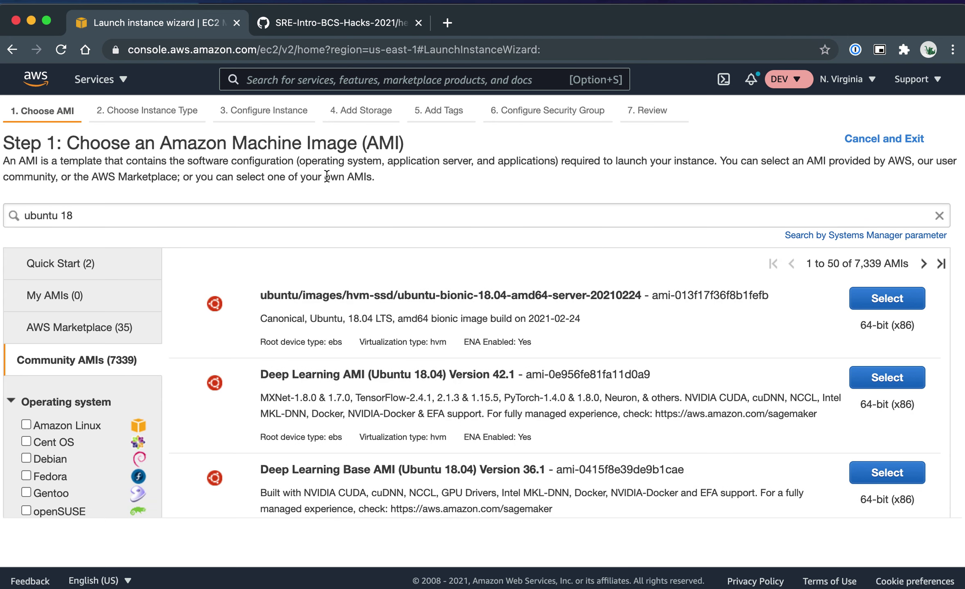
Select the ubuntu-bionic-18.04-amd64-server-20210224 image for the instance.
{"action": "triple_click", "coordinate": [392, 144]}
{"action": "left_click", "coordinate": [437, 148]}
{"action": "left_click", "coordinate": [885, 301]}
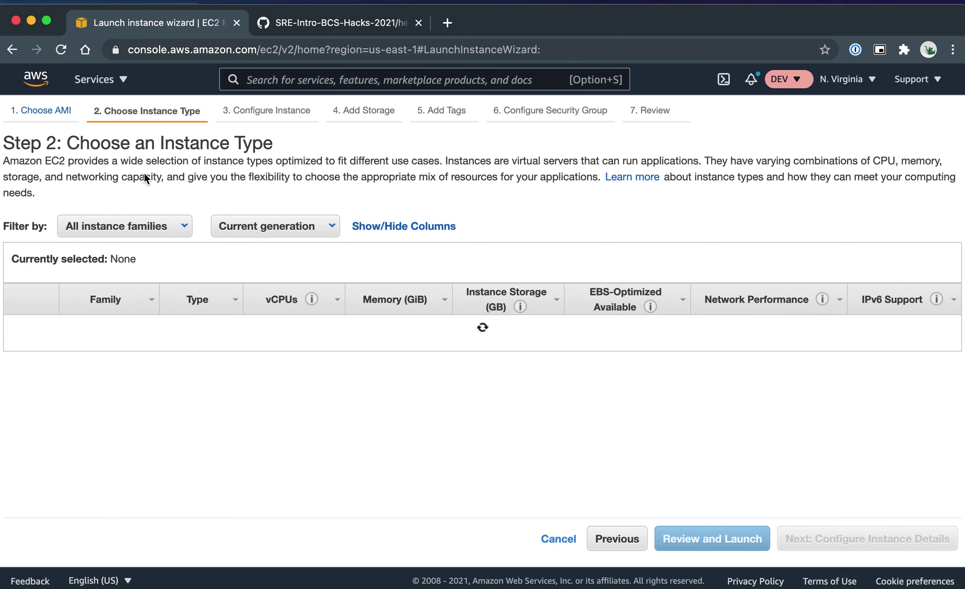
Keep the free-tier-eligible t2.micro instance type and proceed to the instance details.
{"action": "mouse_move", "coordinate": [231, 373]}
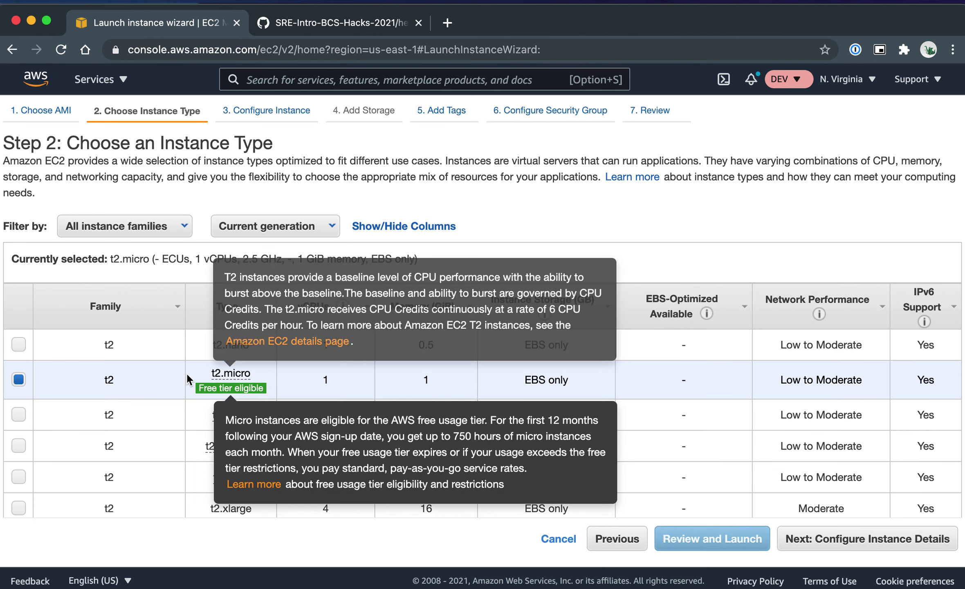
{"action": "left_click_drag", "start_coordinate": [418, 259], "coordinate": [107, 262]}
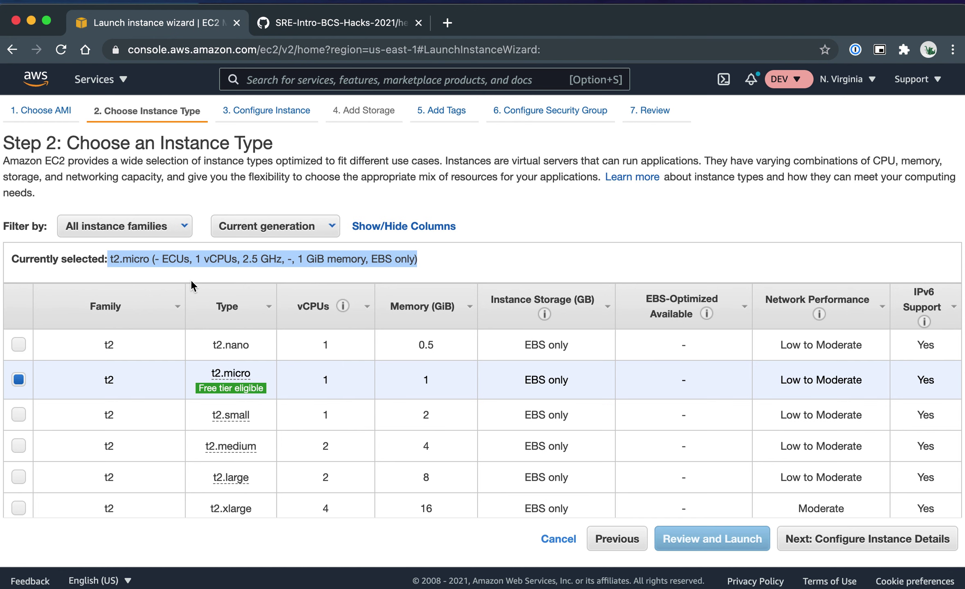
{"action": "left_click", "coordinate": [814, 542]}
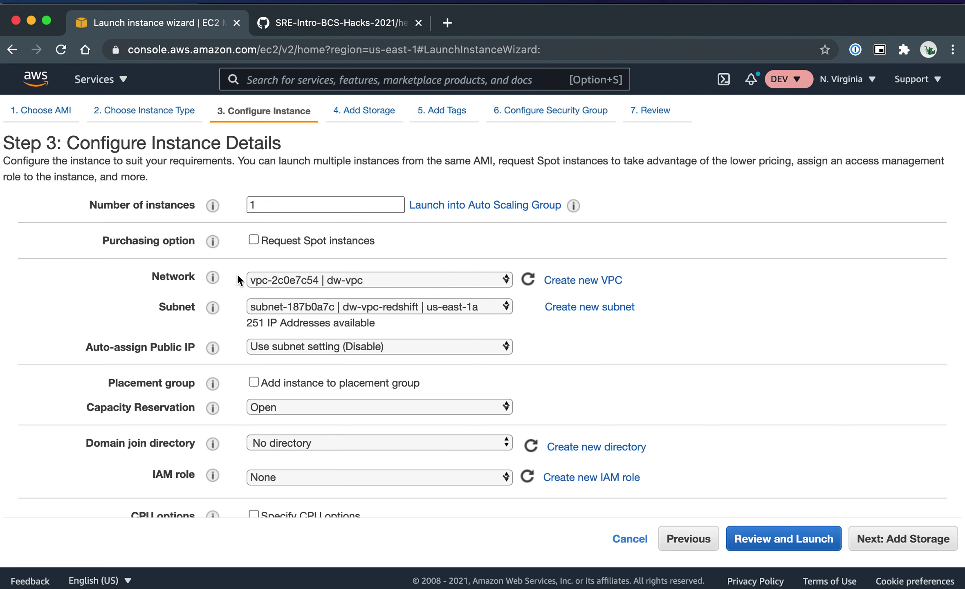
Set the instance's network to the tf-apn-vpc VPC, keep the tf-sub-web-1 subnet in us-east-1a, and proceed to storage.
{"action": "left_click", "coordinate": [274, 281]}
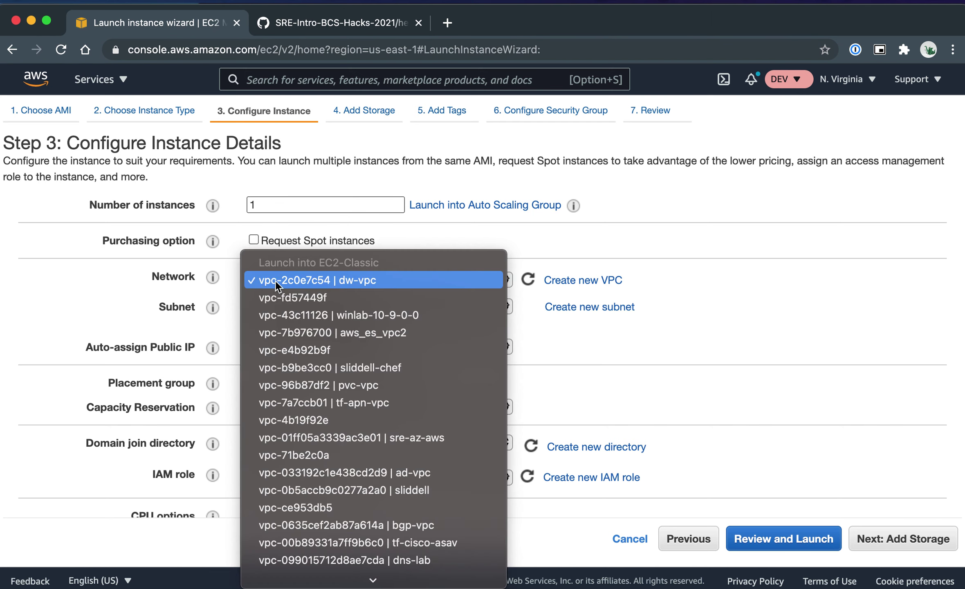
{"action": "left_click", "coordinate": [471, 281]}
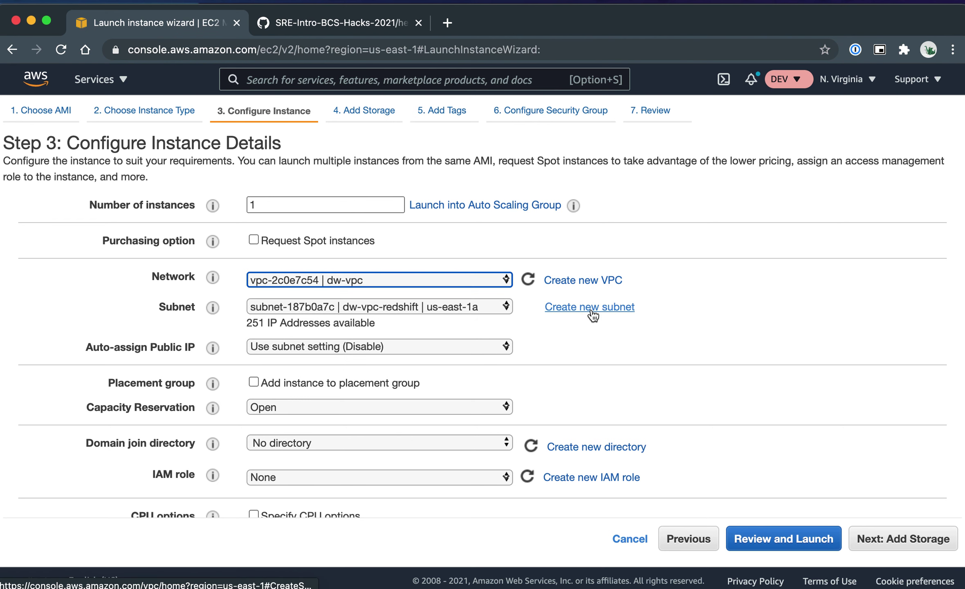
{"action": "left_click", "coordinate": [473, 283]}
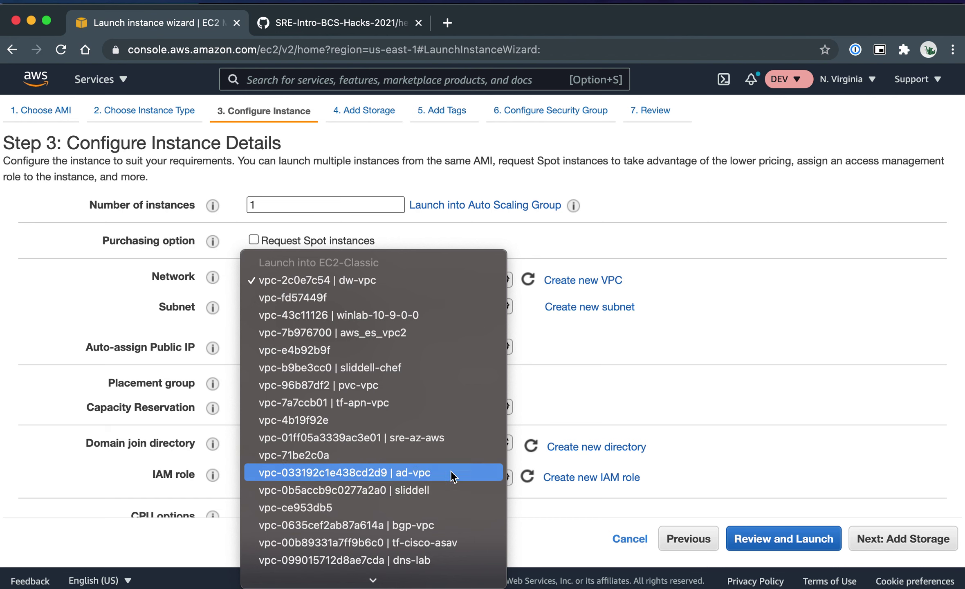
{"action": "scroll", "coordinate": [450, 479], "scroll_direction": "down", "scroll_amount": 1}
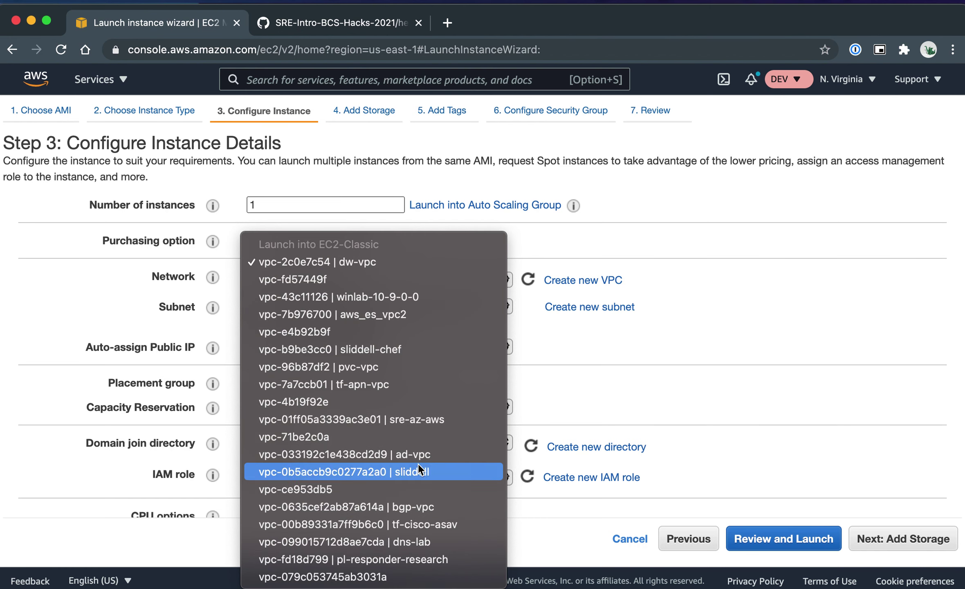
{"action": "left_click", "coordinate": [431, 384]}
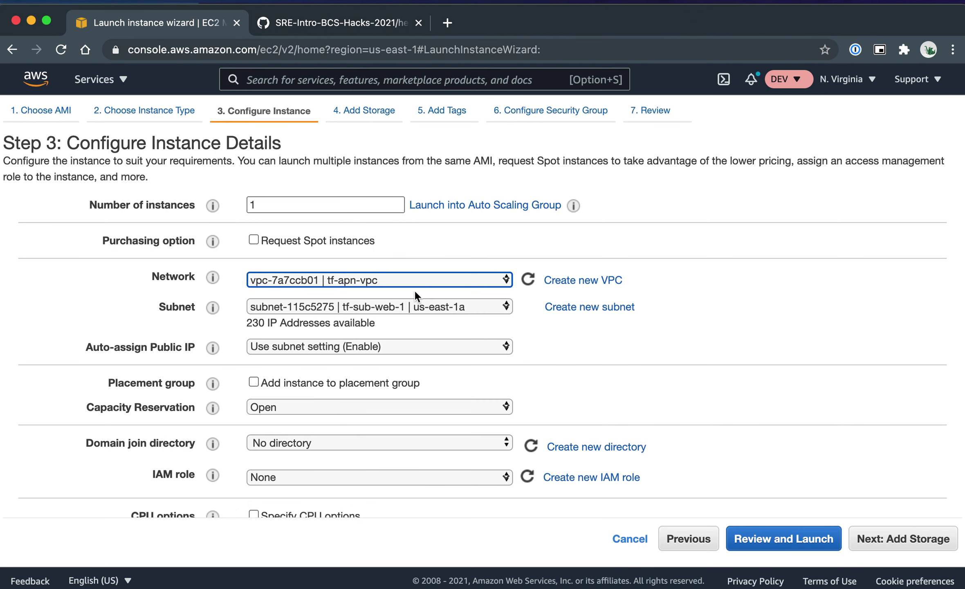
{"action": "left_click", "coordinate": [421, 307]}
{"action": "left_click", "coordinate": [734, 250]}
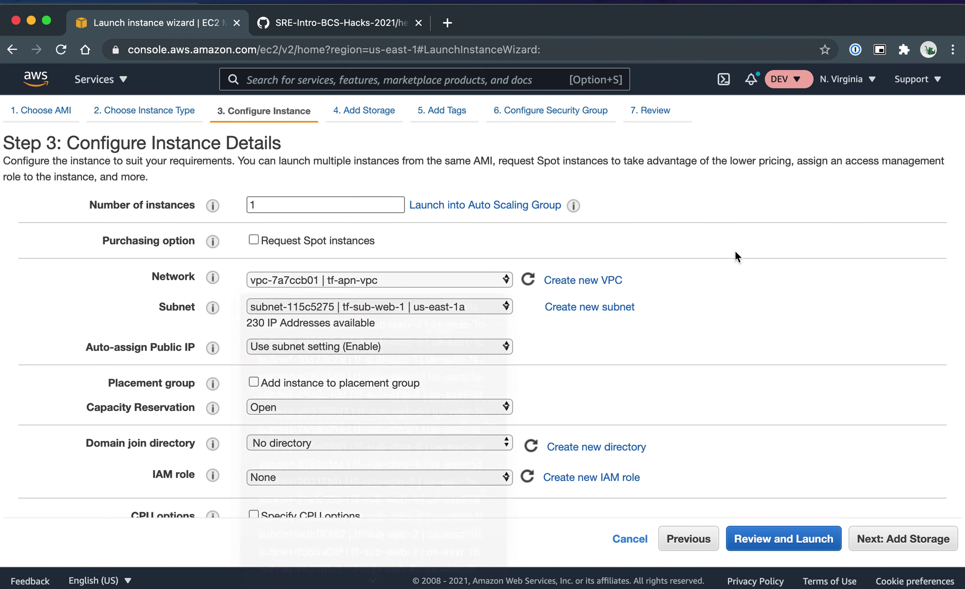
{"action": "left_click", "coordinate": [877, 545]}
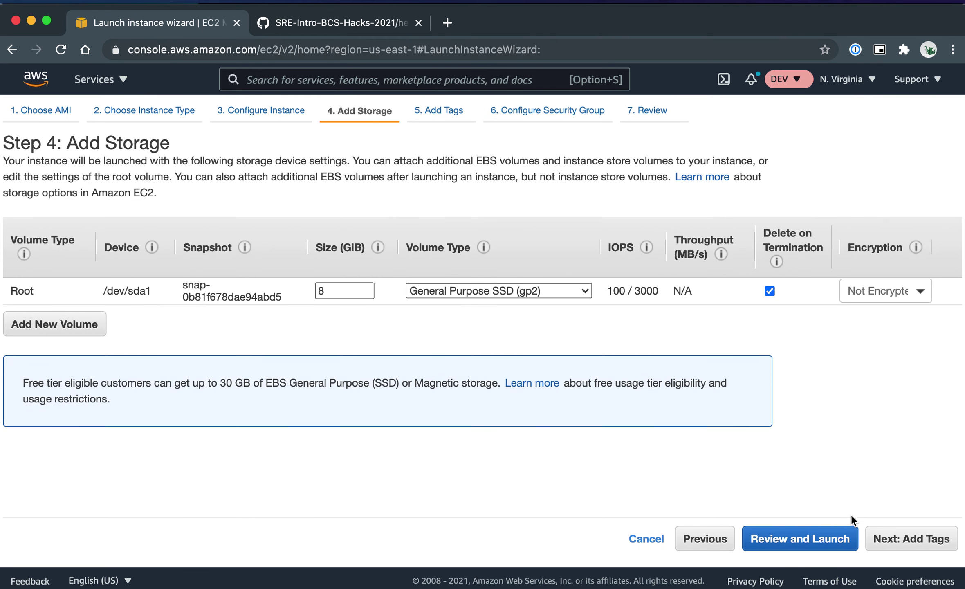
Keep the default storage, add a tag with key Name and value BCS, and proceed to the security group settings.
{"action": "left_click", "coordinate": [883, 539]}
{"action": "left_click", "coordinate": [41, 366]}
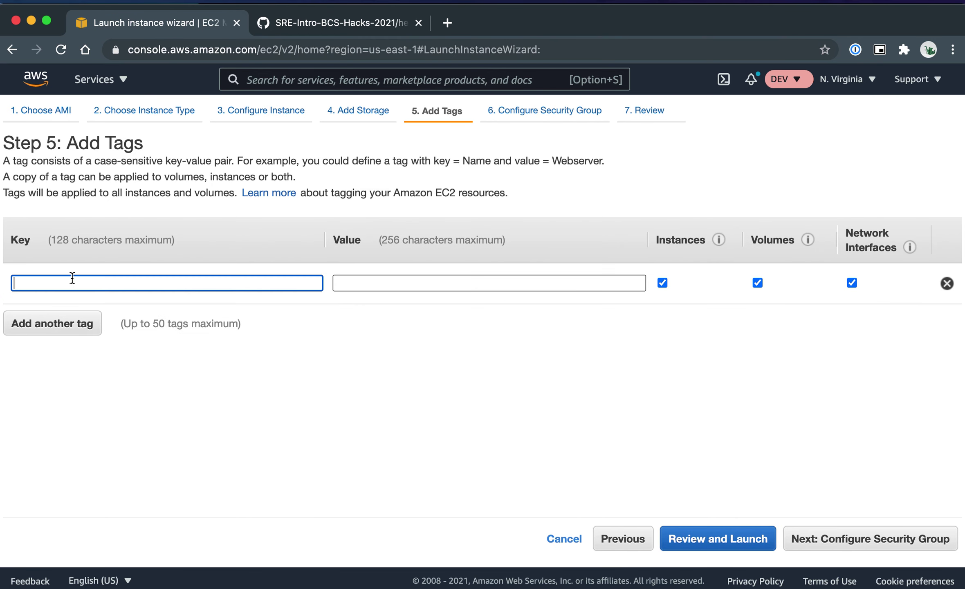
{"action": "type", "text": "Name"}
{"action": "key", "text": "Tab"}
{"action": "type", "text": "B"}
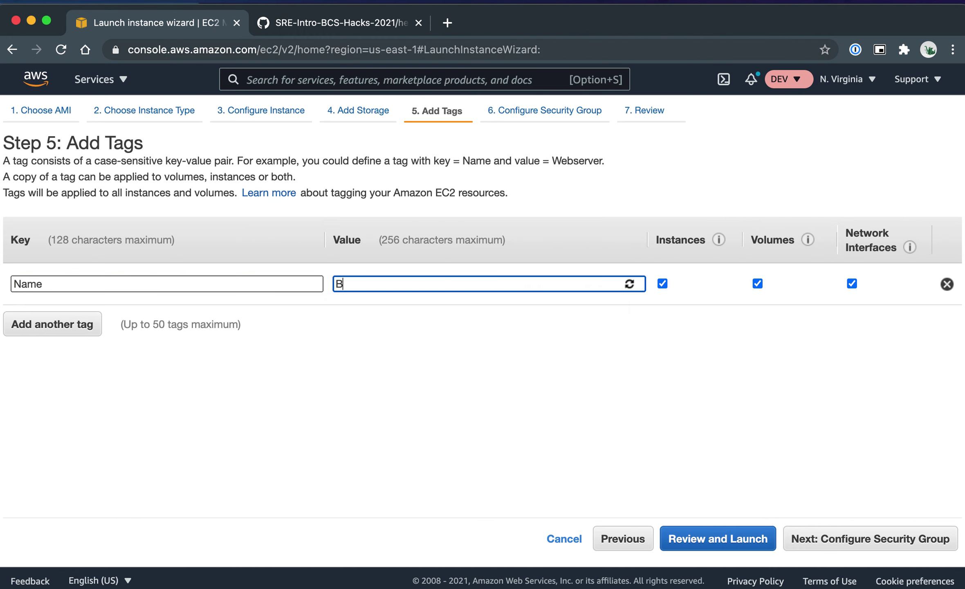
{"action": "type", "text": "CS"}
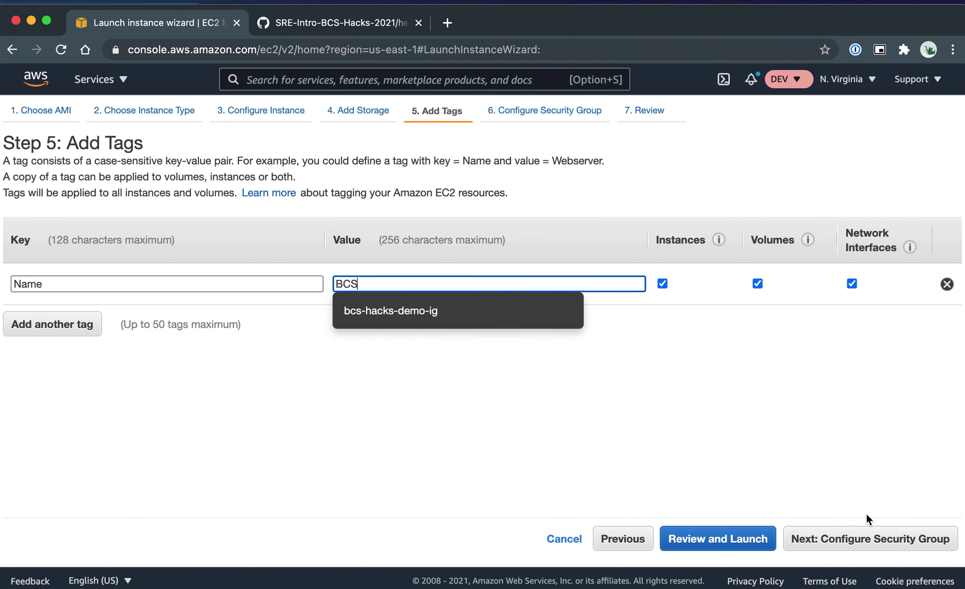
{"action": "left_click", "coordinate": [867, 540]}
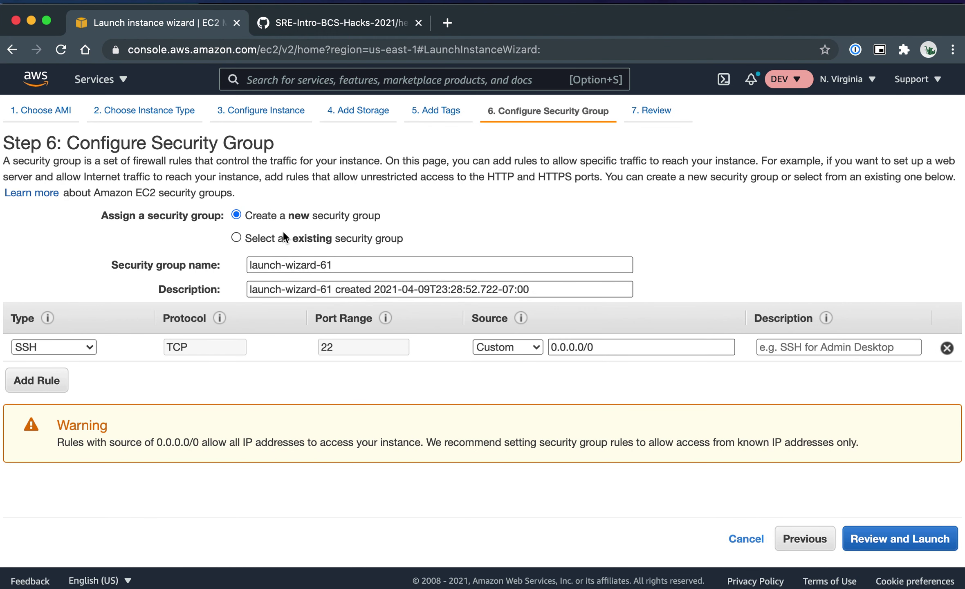
Assign the existing security group launch-wizard-60 to the instance, finding it by searching the page for "-60".
{"action": "left_click", "coordinate": [282, 240]}
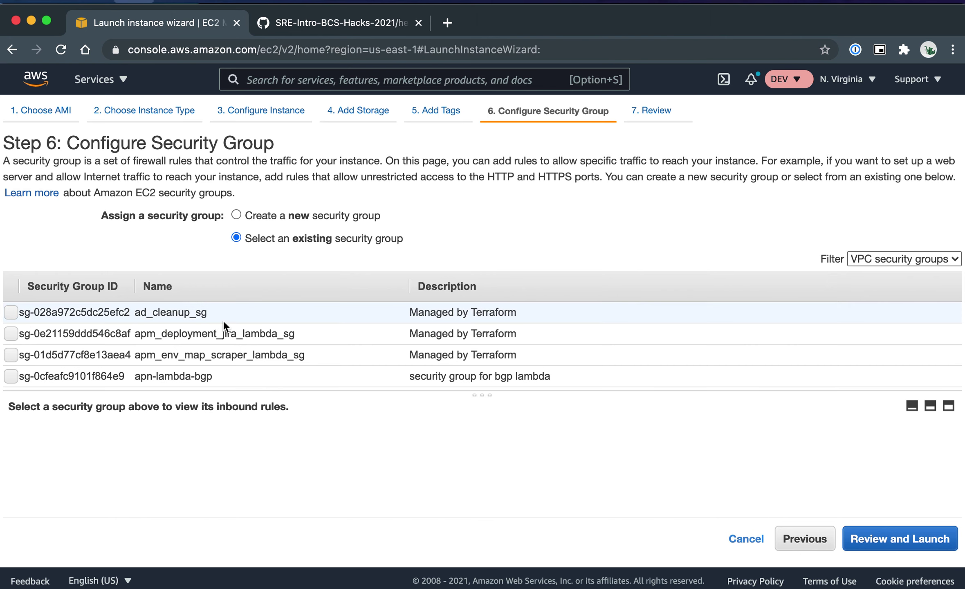
{"action": "key", "text": "super+f"}
{"action": "type", "text": "-60"}
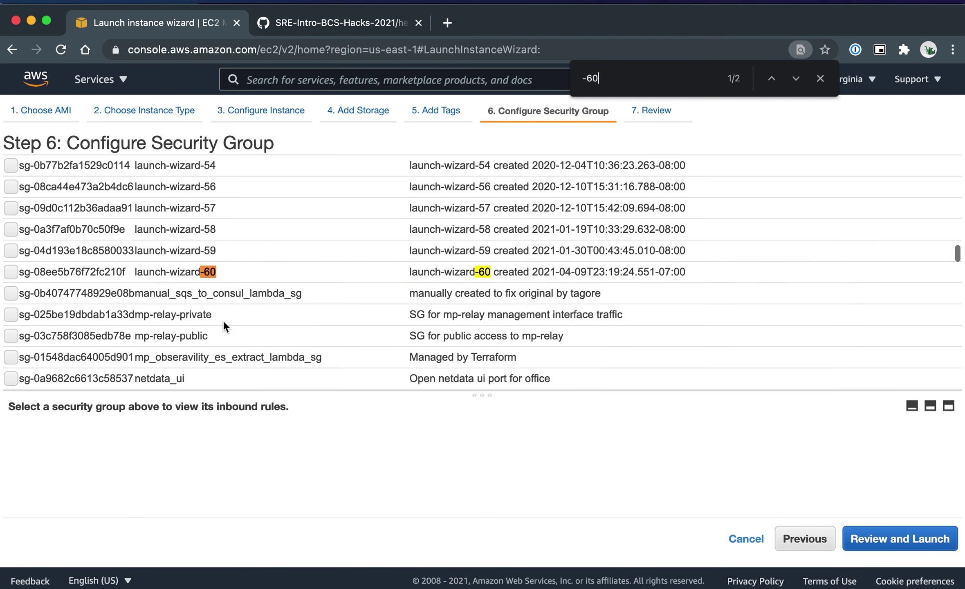
{"action": "left_click", "coordinate": [182, 273]}
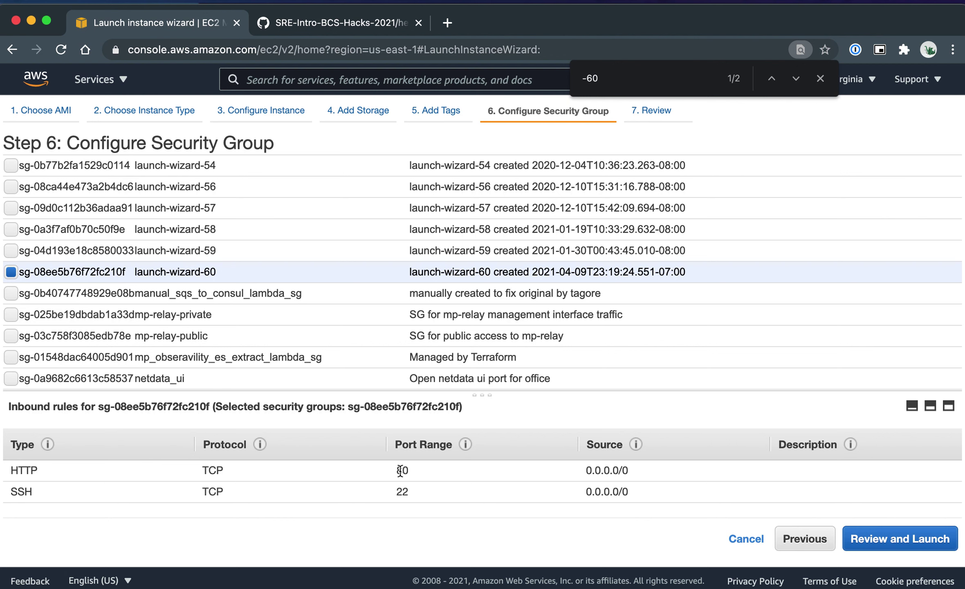
Examine the ports and sources of the selected security group's SSH and HTTP inbound rules.
{"action": "left_click_drag", "start_coordinate": [409, 490], "coordinate": [391, 497]}
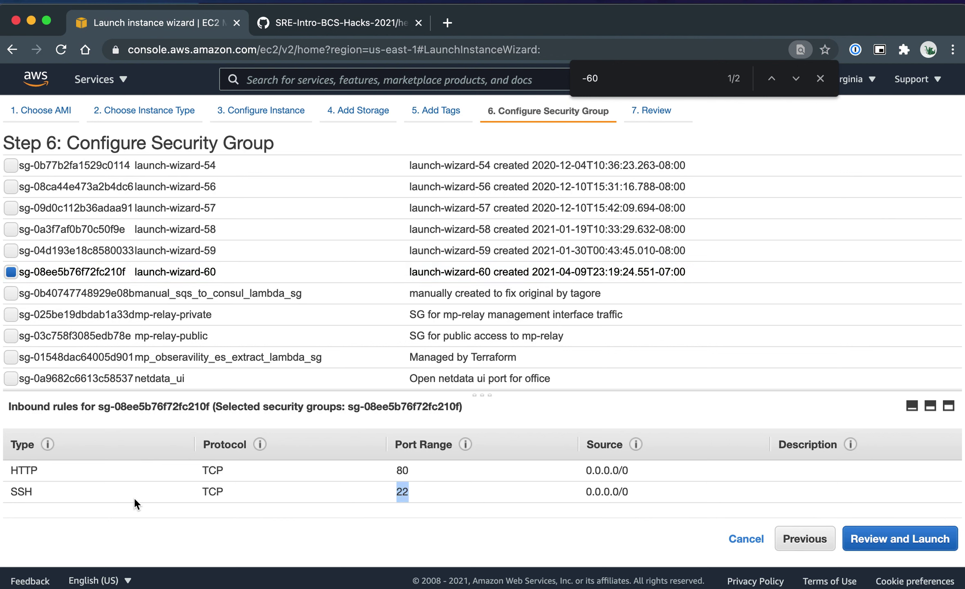
{"action": "left_click_drag", "start_coordinate": [638, 492], "coordinate": [582, 492]}
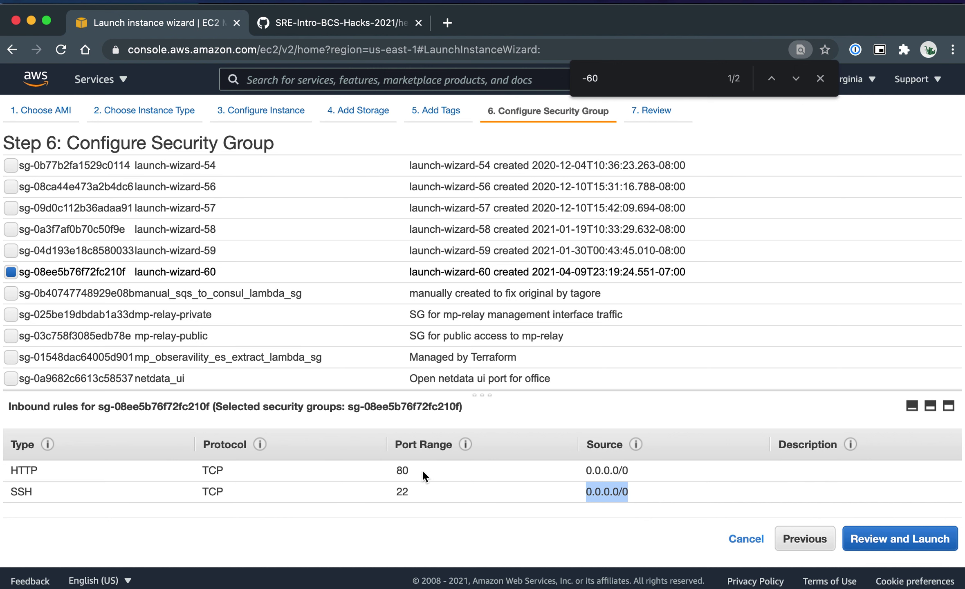
{"action": "double_click", "coordinate": [400, 473]}
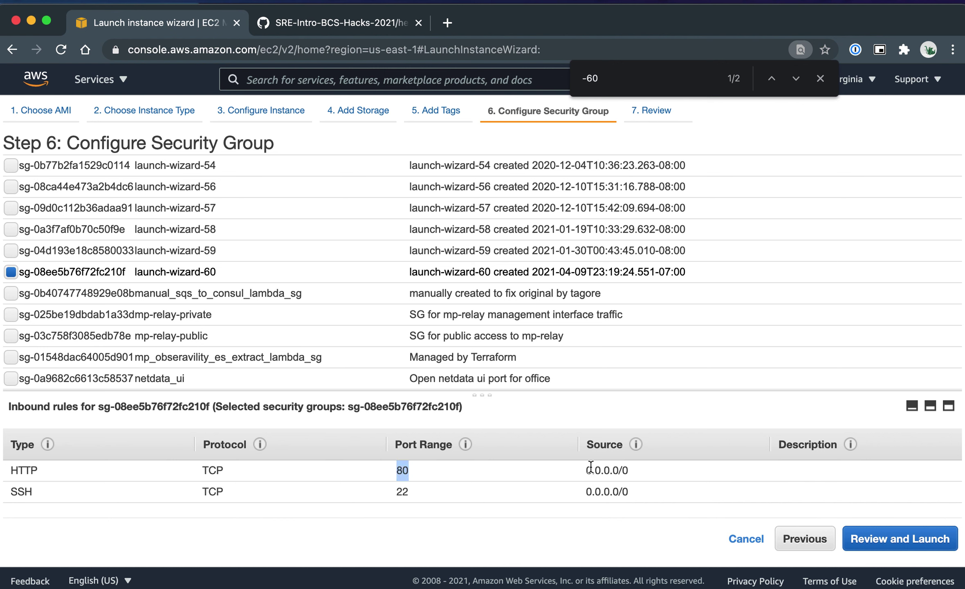
{"action": "left_click_drag", "start_coordinate": [587, 471], "coordinate": [665, 474]}
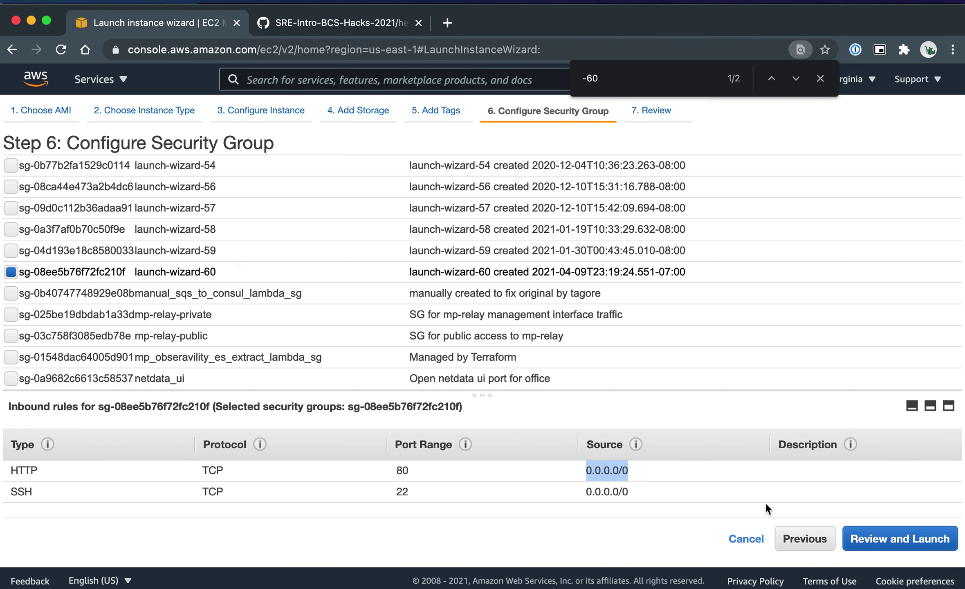
Review and launch the instance with the existing personal dev-env key pair, acknowledging access to its private key file.
{"action": "left_click", "coordinate": [902, 542]}
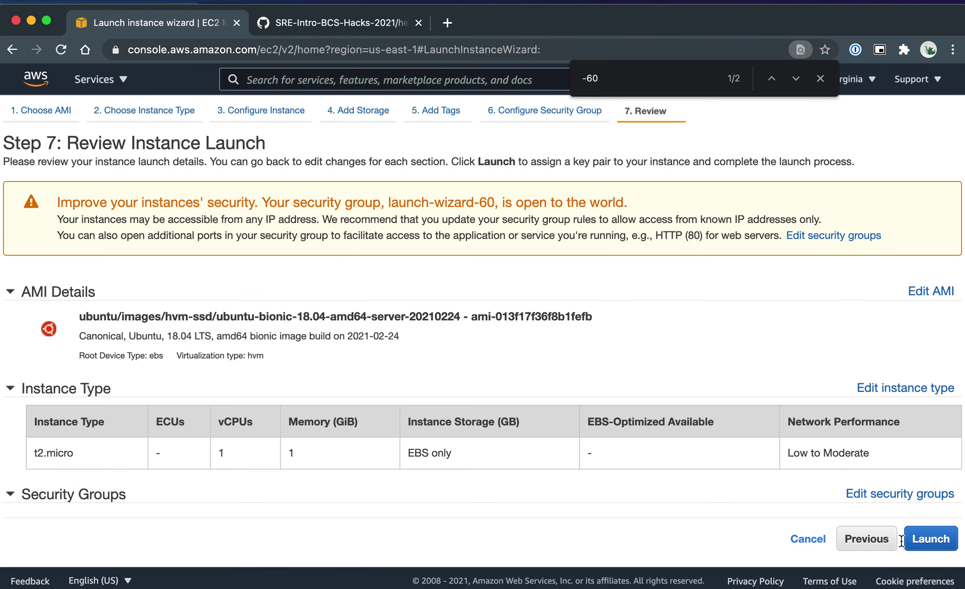
{"action": "left_click", "coordinate": [949, 542]}
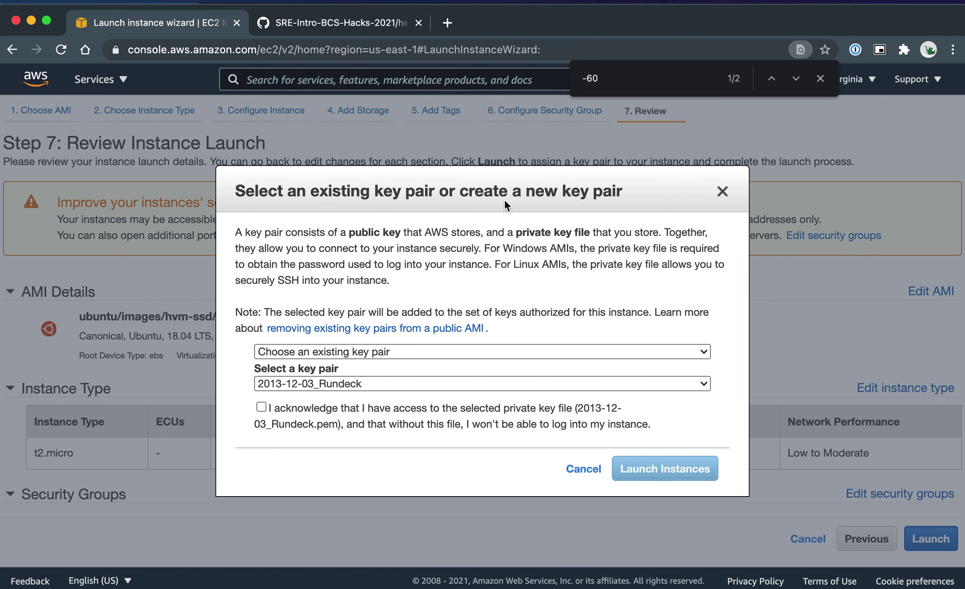
{"action": "left_click", "coordinate": [507, 383]}
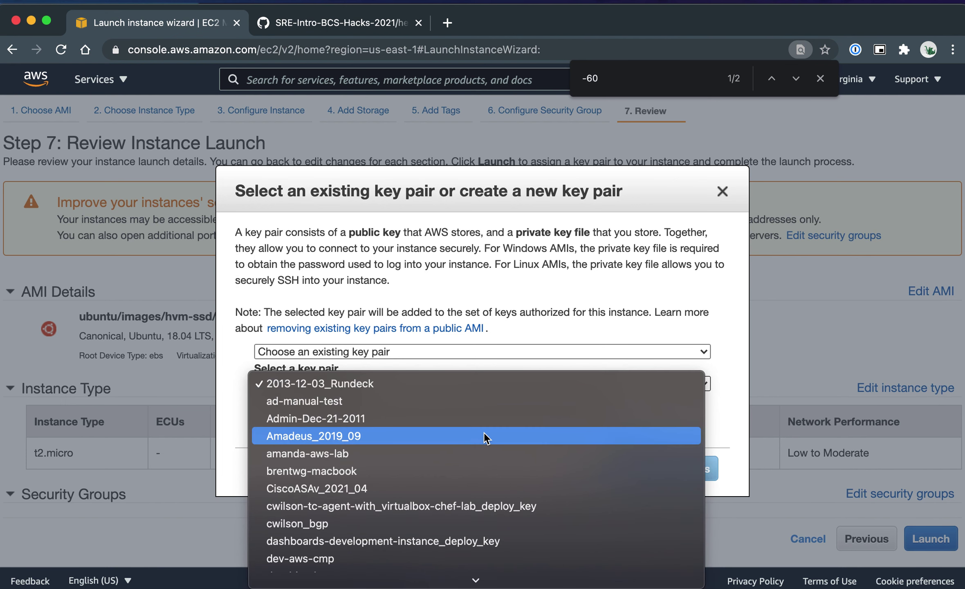
{"action": "key", "text": "j"}
{"action": "key", "text": "h"}
{"action": "key", "text": "Return"}
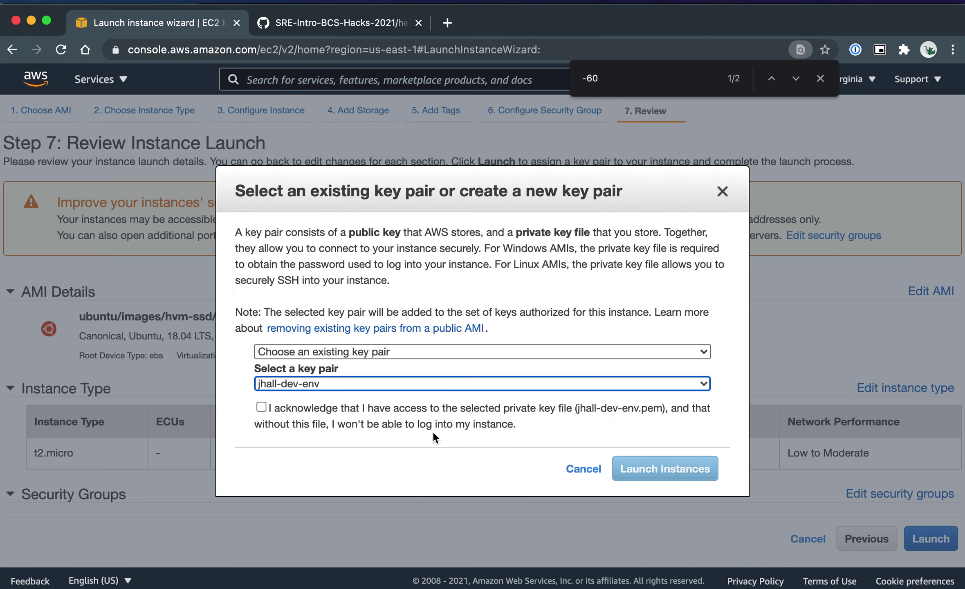
{"action": "left_click", "coordinate": [437, 405]}
{"action": "left_click", "coordinate": [621, 468]}
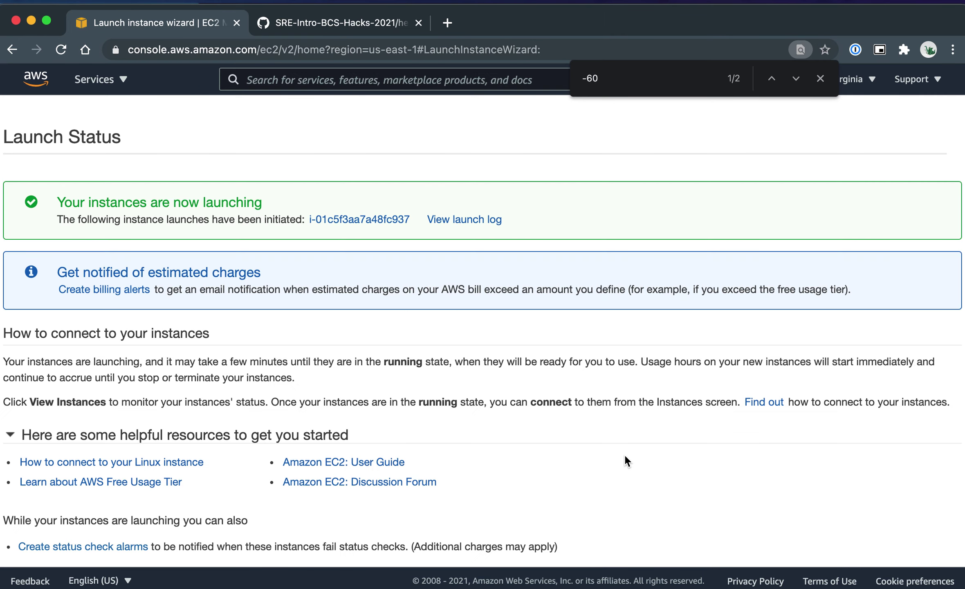
Return to the instances list and select the BCS instance to show its details.
{"action": "left_click", "coordinate": [908, 550]}
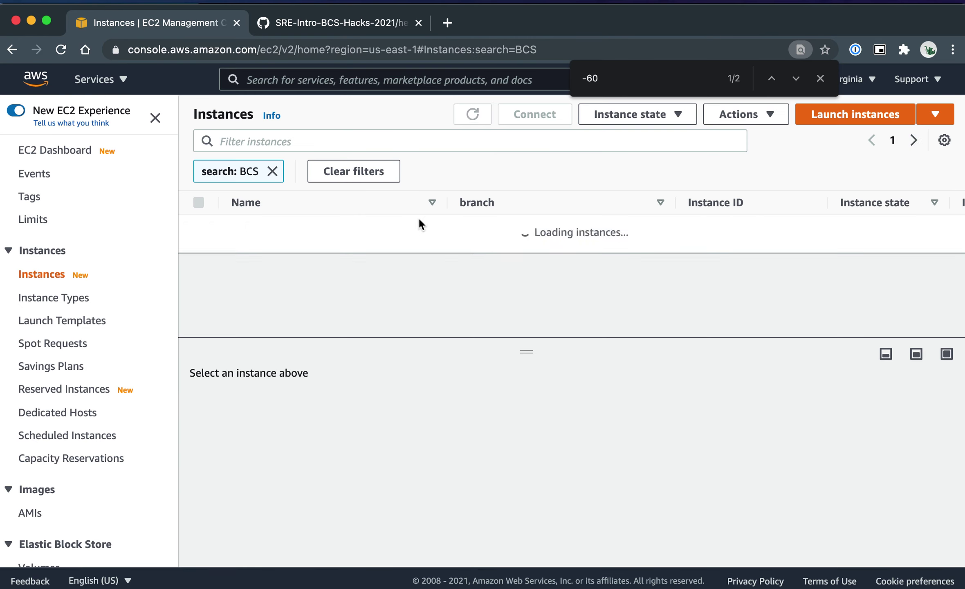
{"action": "left_click", "coordinate": [372, 227]}
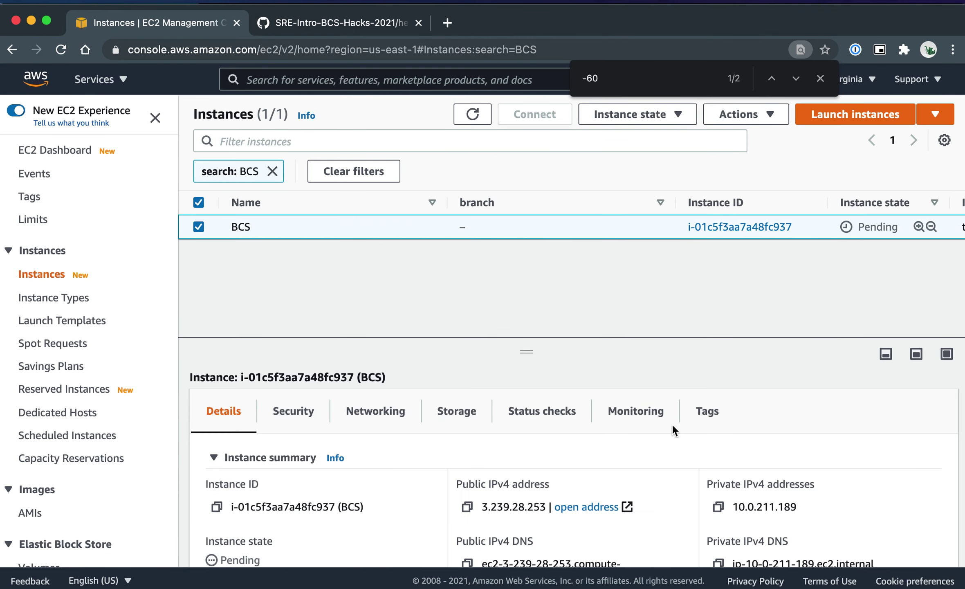
Copy the BCS instance's public IPv4 address from its details, and switch to a cleared terminal.
{"action": "scroll", "coordinate": [454, 471], "scroll_direction": "down", "scroll_amount": 3}
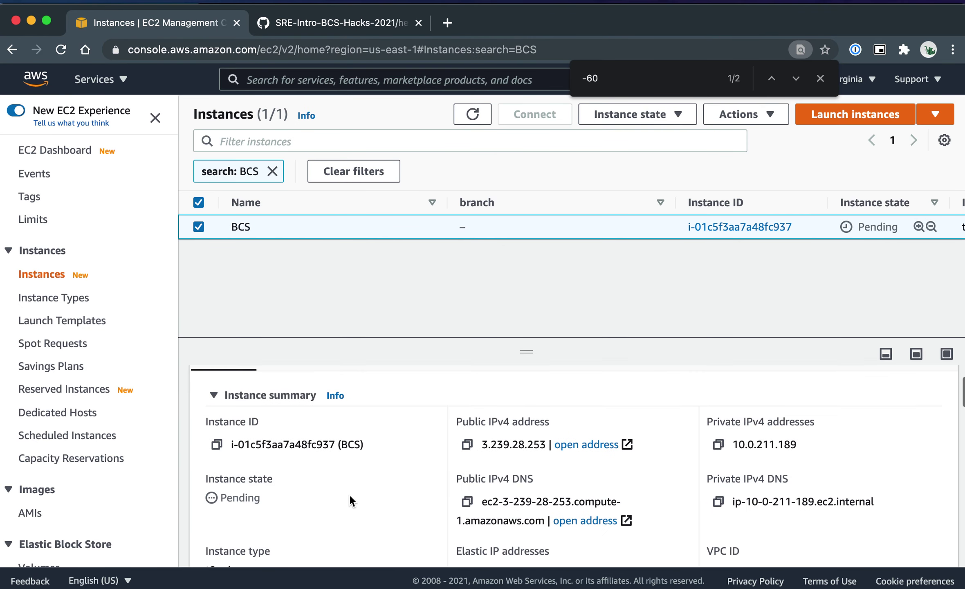
{"action": "left_click", "coordinate": [467, 446]}
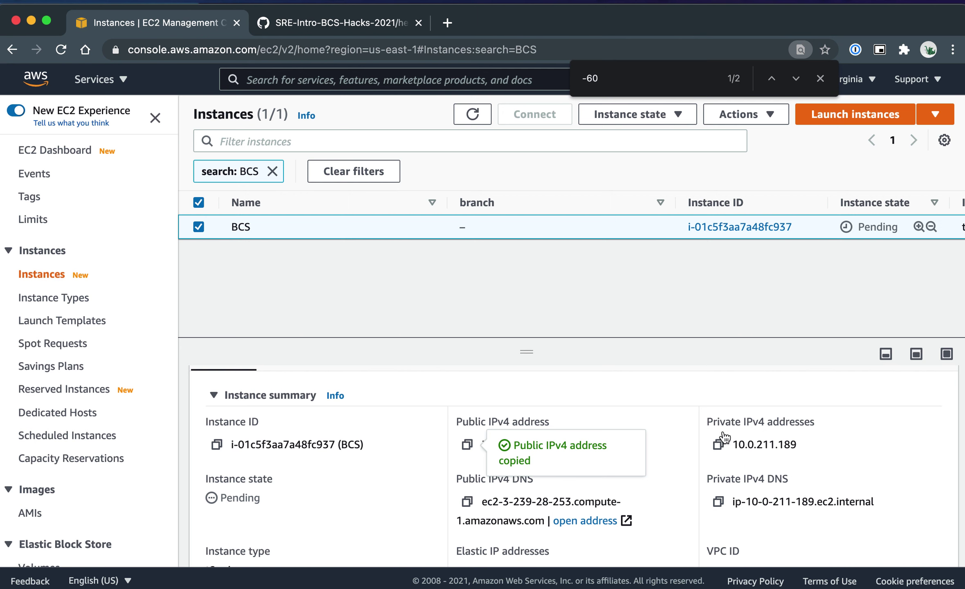
{"action": "key", "text": "super+Tab"}
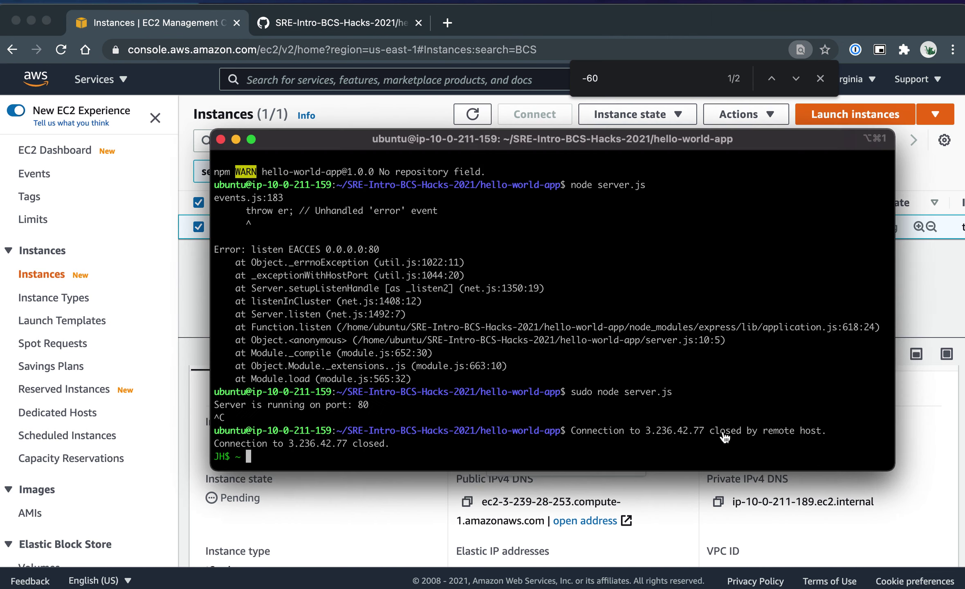
{"action": "key", "text": "super+k"}
Connect over SSH as ubuntu to the copied address using the personal dev-env .pem key in .ssh/id_rsa, accepting the host's authenticity.
{"action": "type", "text": "sh"}
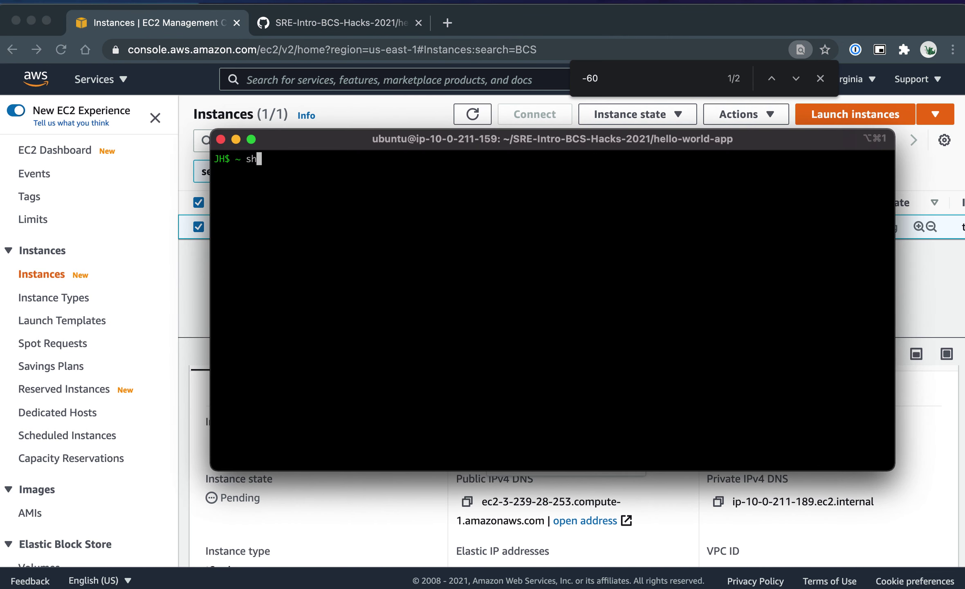
{"action": "type", "text": "h -i "}
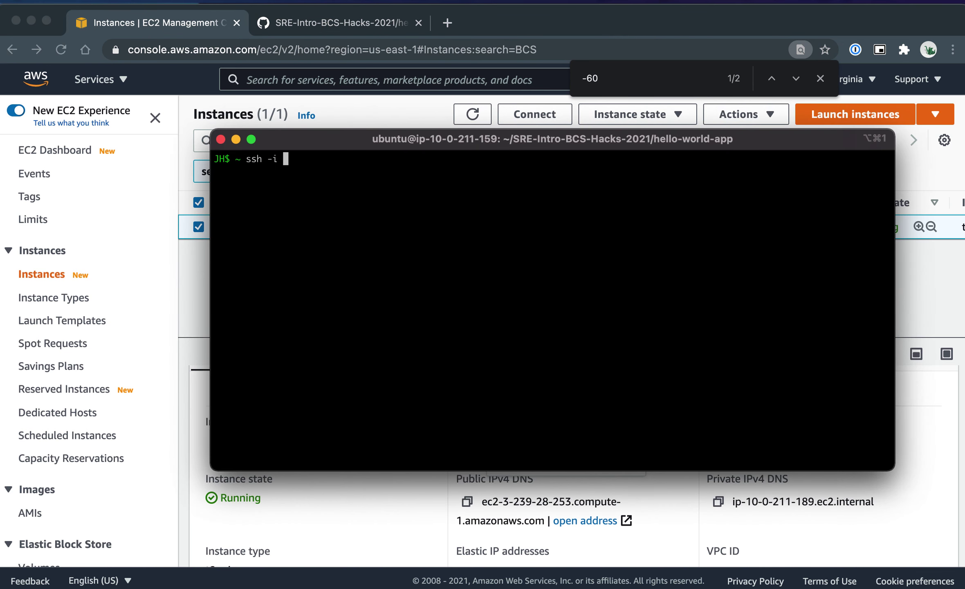
{"action": "type", "text": ".ssh/id_rsa/j"}
{"action": "key", "text": "Tab"}
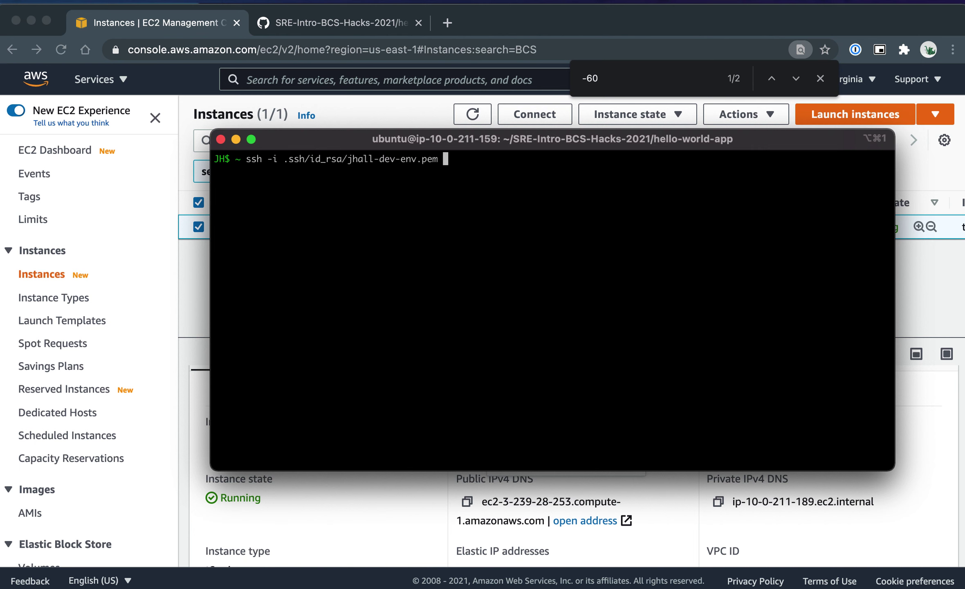
{"action": "type", "text": "ubuntu@"}
{"action": "key", "text": "super+v"}
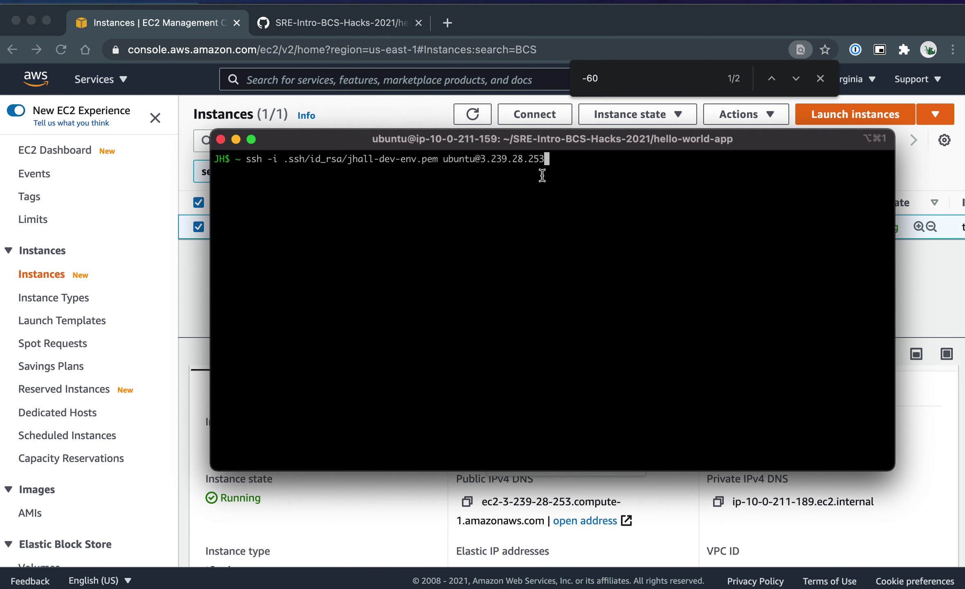
{"action": "key", "text": "Return"}
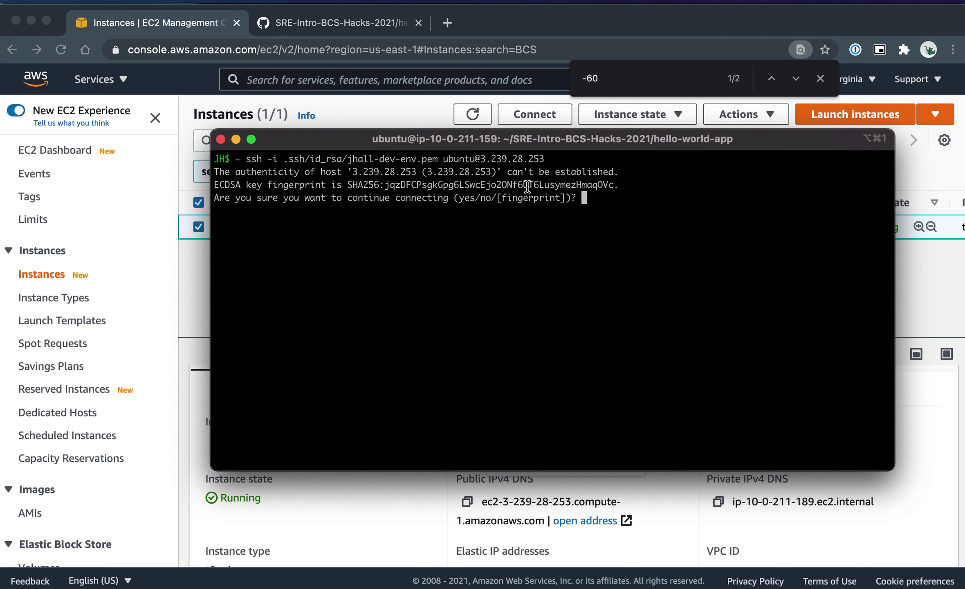
{"action": "type", "text": "yes"}
{"action": "key", "text": "Return"}
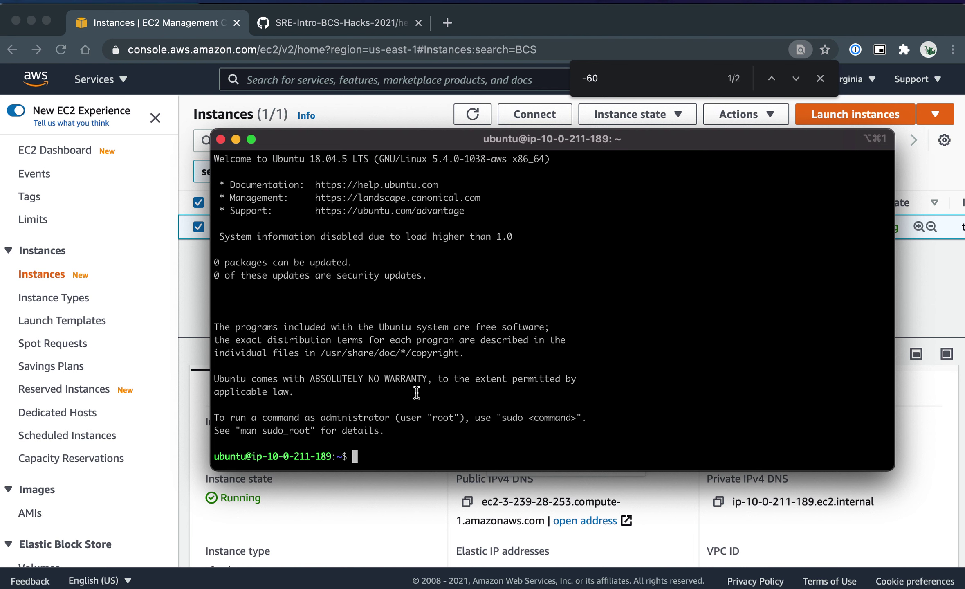
Check the logged-in account and the machine's name on the server with whoami and hostname.
{"action": "type", "text": "pw"}
{"action": "key", "text": "BackSpace"}
{"action": "key", "text": "BackSpace"}
{"action": "type", "text": "whoami"}
{"action": "key", "text": "Return"}
{"action": "type", "text": "hostname"}
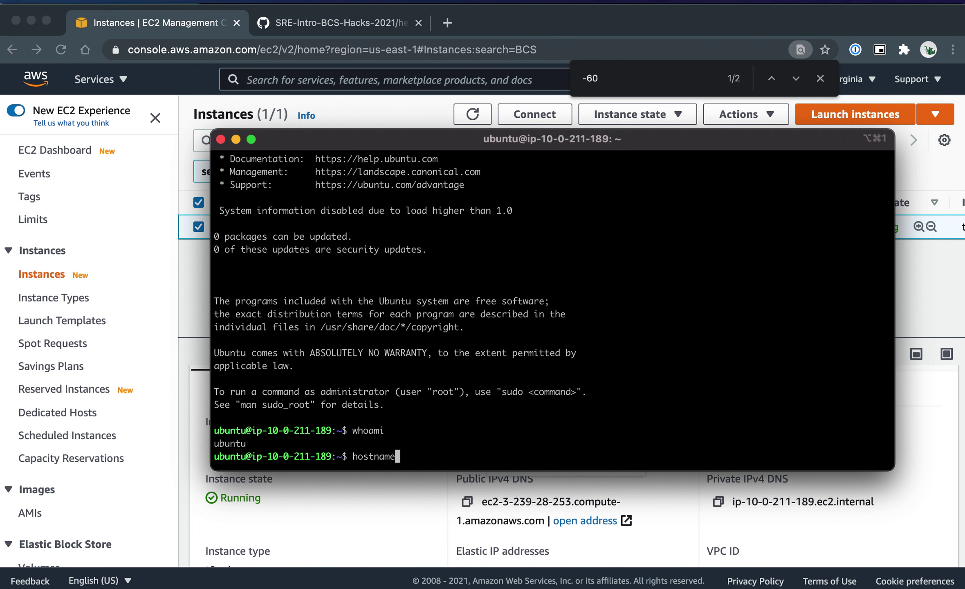
{"action": "key", "text": "Return"}
{"action": "left_click_drag", "start_coordinate": [212, 442], "coordinate": [456, 446]}
{"action": "left_click", "coordinate": [470, 450]}
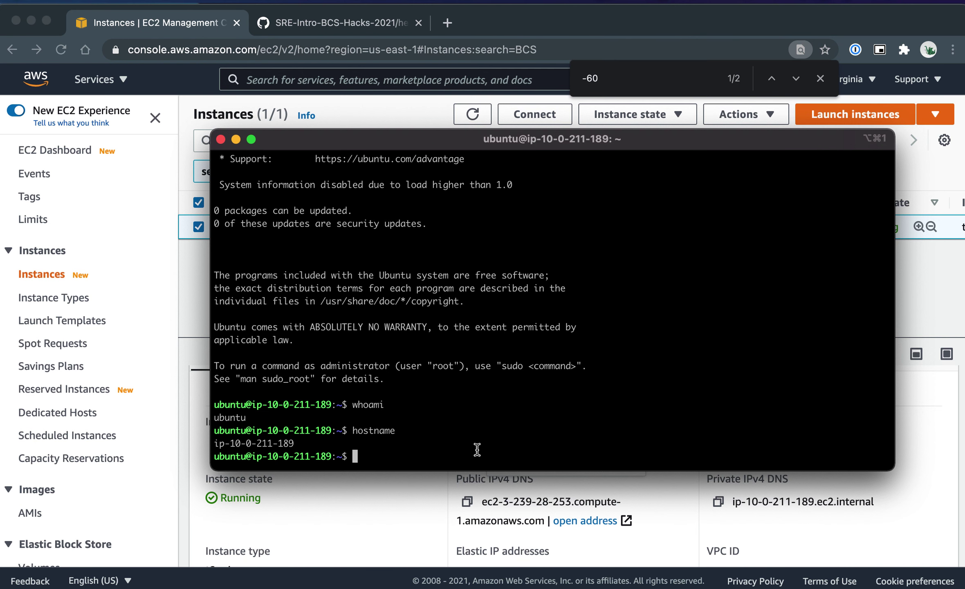
Copy the base URL of the SRE-Intro-BCS-Hacks-2021 repository from GitHub and git clone it on the server.
{"action": "left_click", "coordinate": [300, 25]}
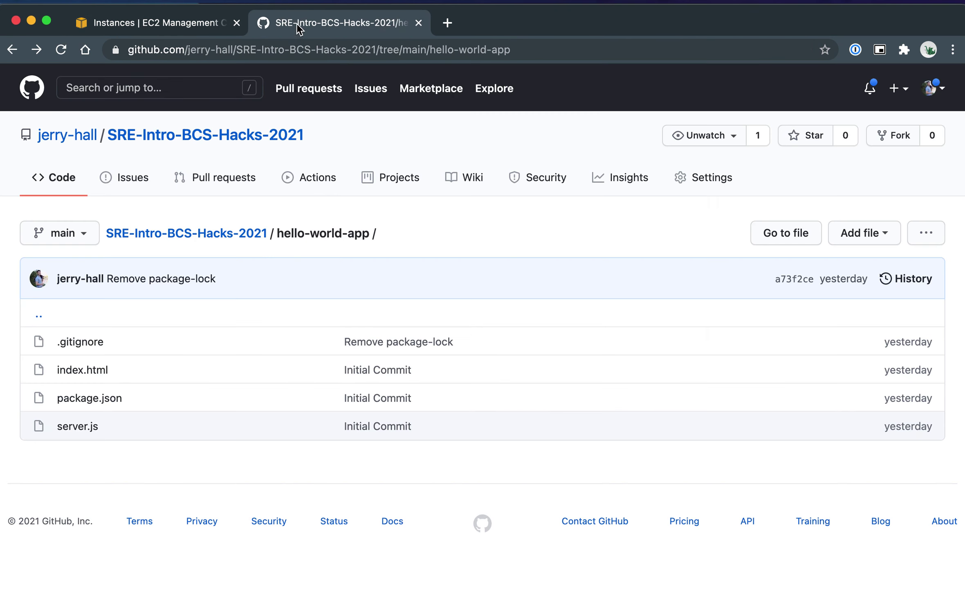
{"action": "left_click", "coordinate": [372, 49]}
{"action": "left_click_drag", "start_coordinate": [375, 50], "coordinate": [119, 51]}
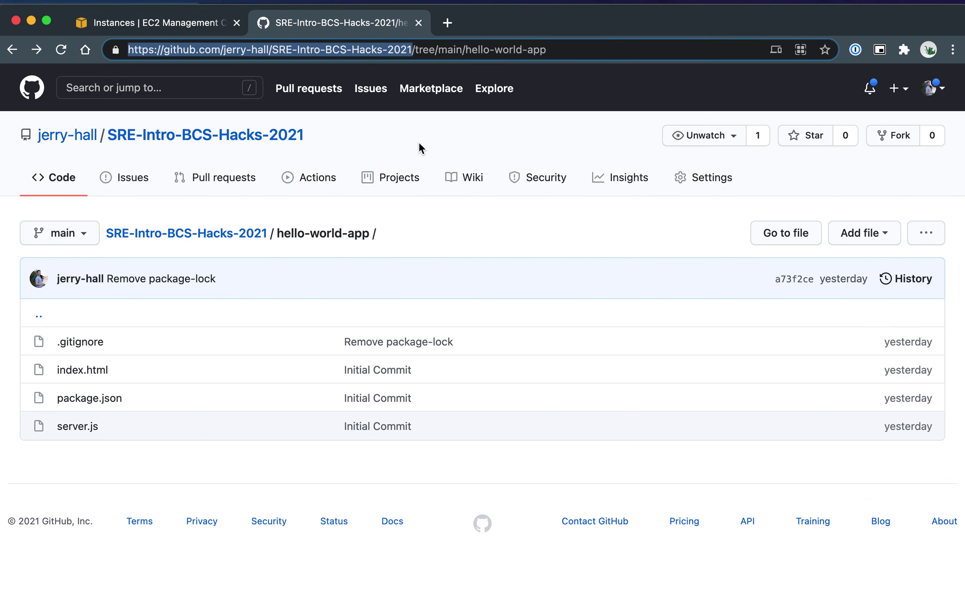
{"action": "key", "text": "super+Tab"}
{"action": "type", "text": "git clone"}
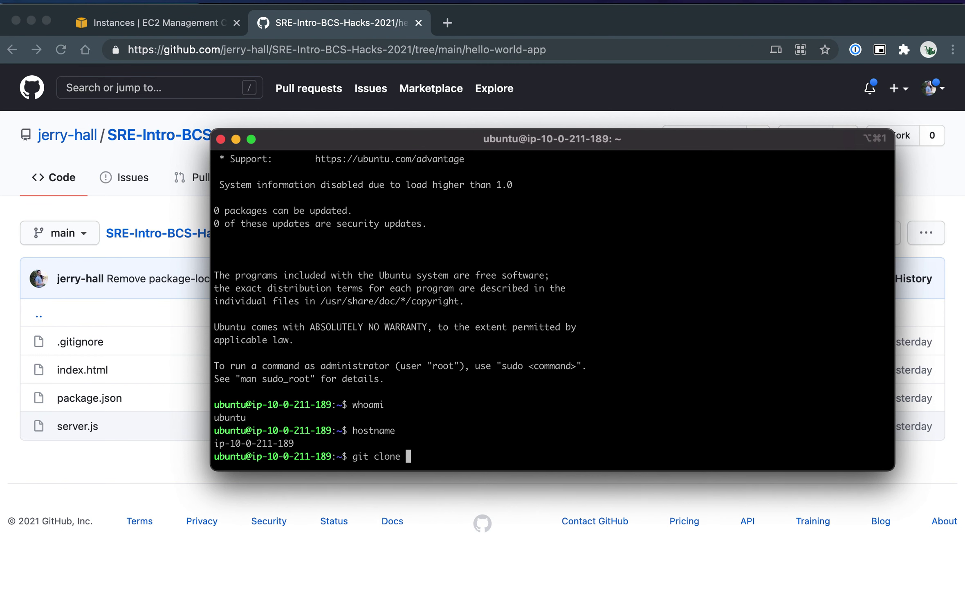
{"action": "key", "text": "super+v"}
{"action": "key", "text": "Return"}
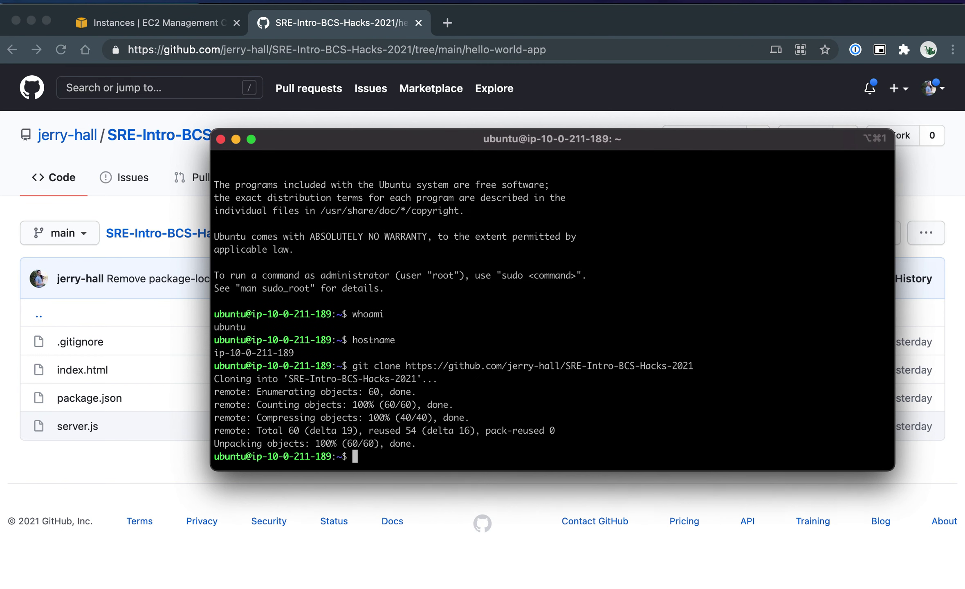
Change into the cloned SRE-Intro-BCS-Hacks-2021 folder and its hello-world-app subfolder, and move the terminal window to uncover the repository's file list.
{"action": "type", "text": "cd S"}
{"action": "key", "text": "Tab"}
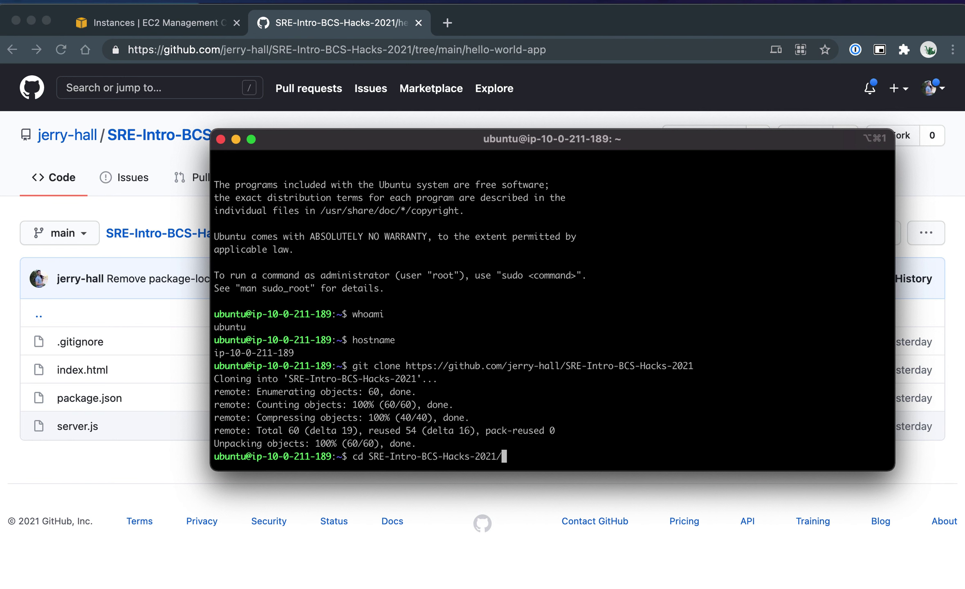
{"action": "key", "text": "Return"}
{"action": "type", "text": "cd "}
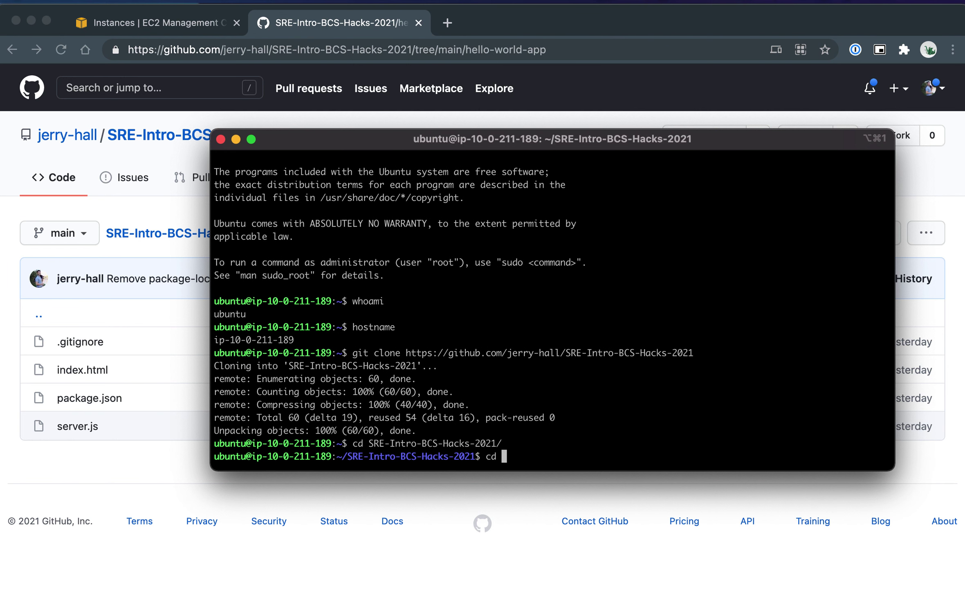
{"action": "type", "text": "he"}
{"action": "key", "text": "Tab"}
{"action": "key", "text": "Return"}
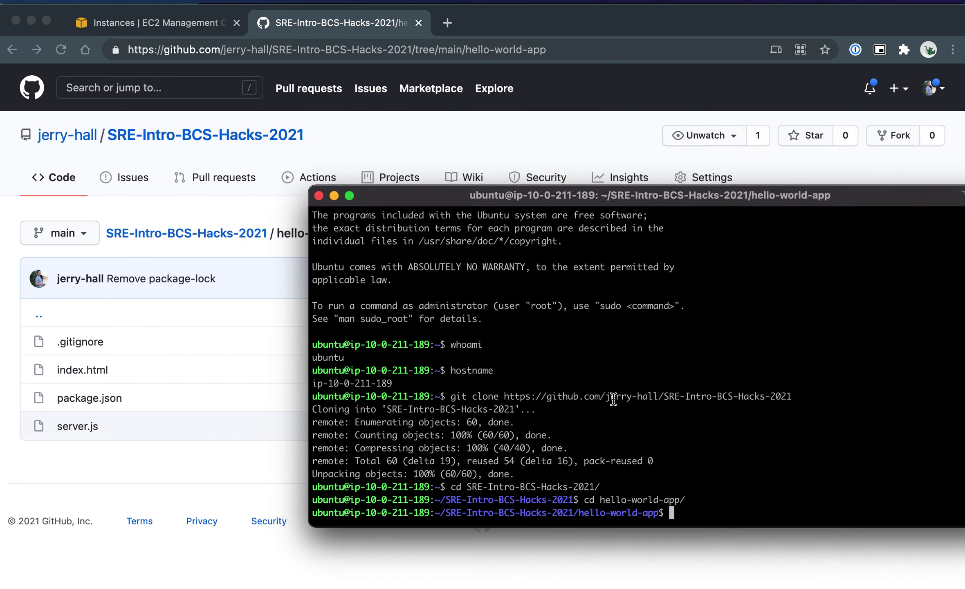
{"action": "left_click_drag", "start_coordinate": [613, 399], "coordinate": [571, 335]}
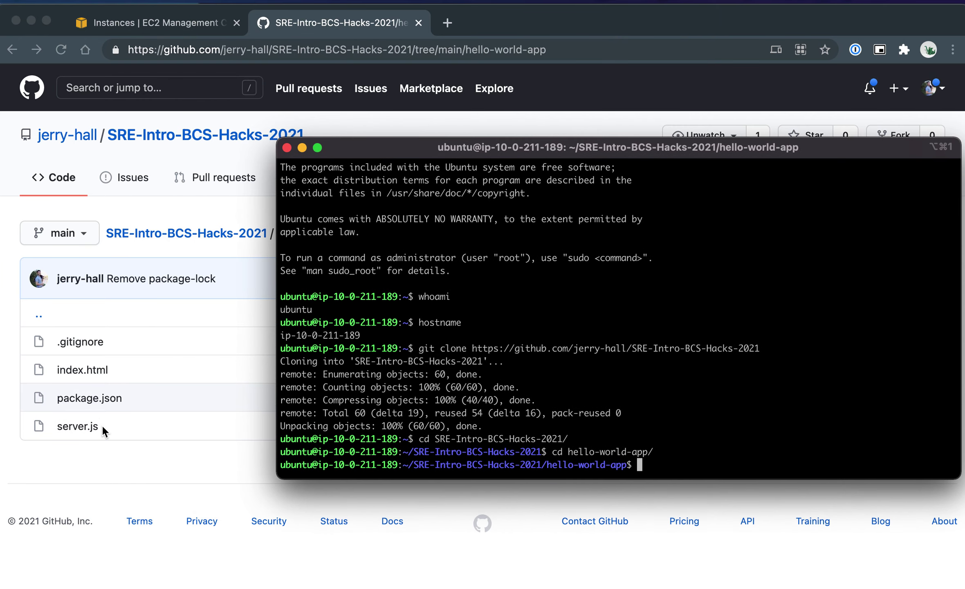
Try to start the app with npm start, and copy the suggested command sudo apt install npm.
{"action": "type", "text": "npm start"}
{"action": "key", "text": "Return"}
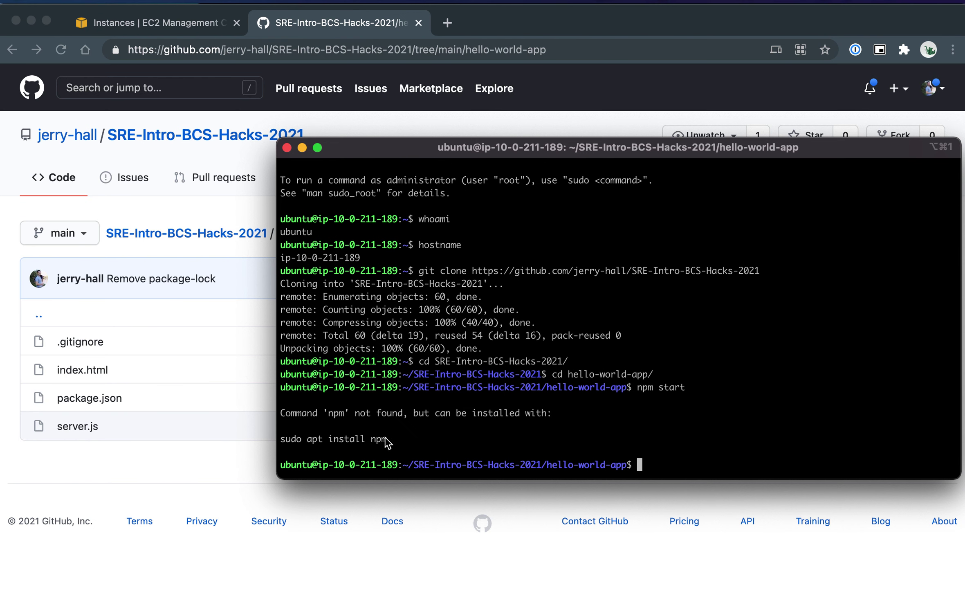
{"action": "left_click_drag", "start_coordinate": [382, 440], "coordinate": [282, 447]}
{"action": "left_click", "coordinate": [283, 447]}
{"action": "left_click_drag", "start_coordinate": [386, 439], "coordinate": [285, 442]}
{"action": "left_click", "coordinate": [672, 416]}
Refresh the package lists with sudo apt update, and install npm with the copied sudo apt install npm command, agreeing to continue.
{"action": "type", "text": "sudo apt update"}
{"action": "key", "text": "Return"}
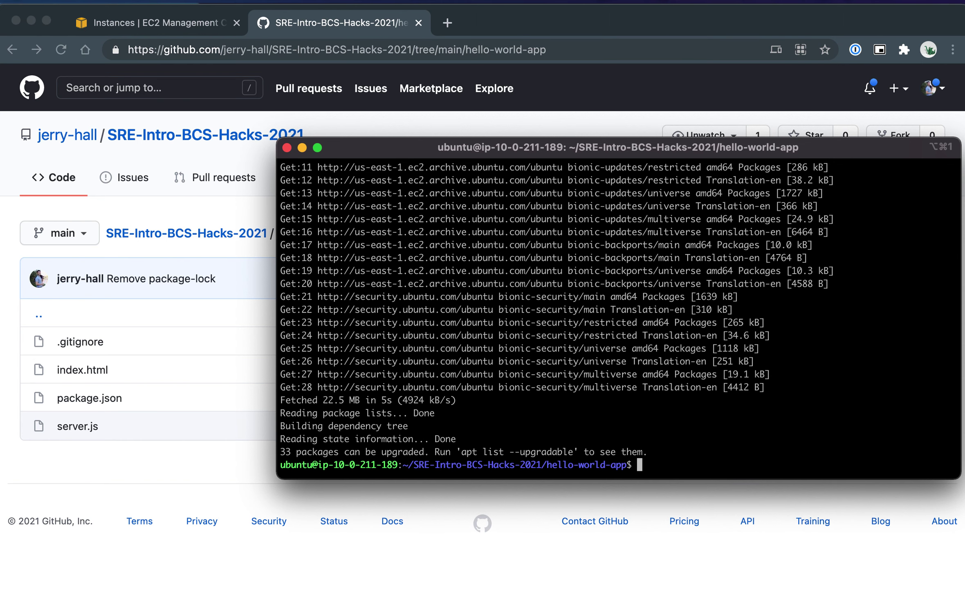
{"action": "key", "text": "super+v"}
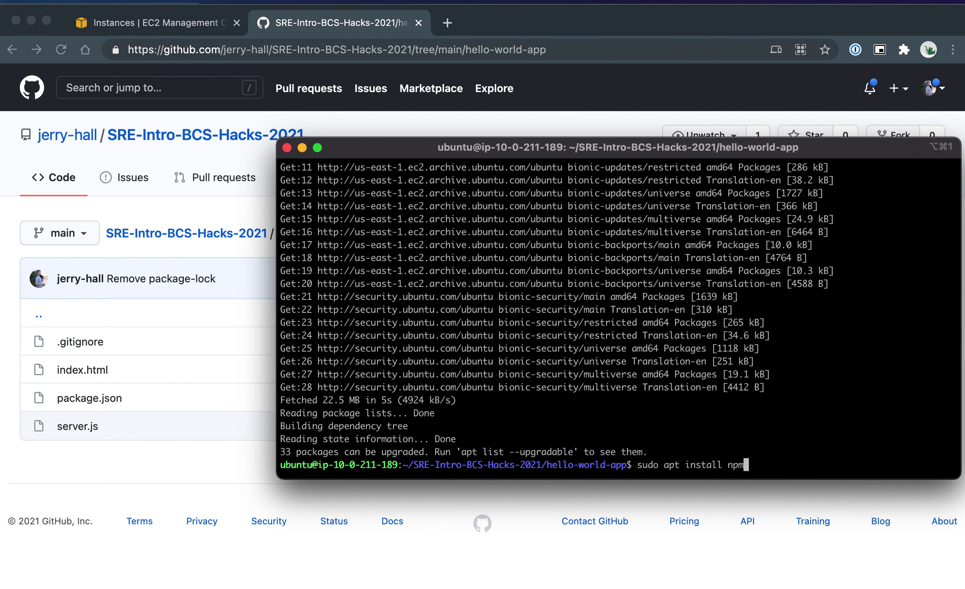
{"action": "key", "text": "Return"}
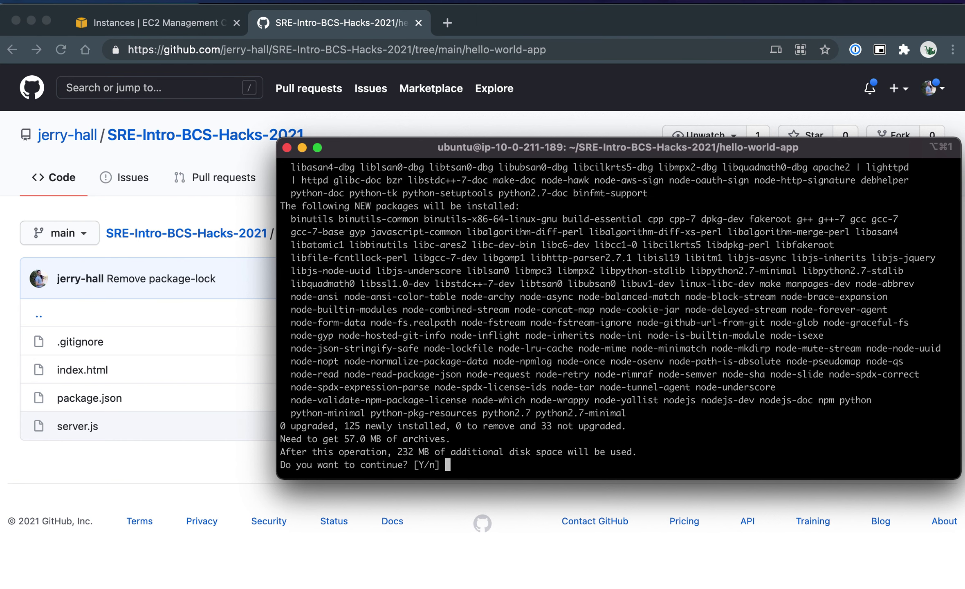
{"action": "type", "text": "y"}
{"action": "key", "text": "Return"}
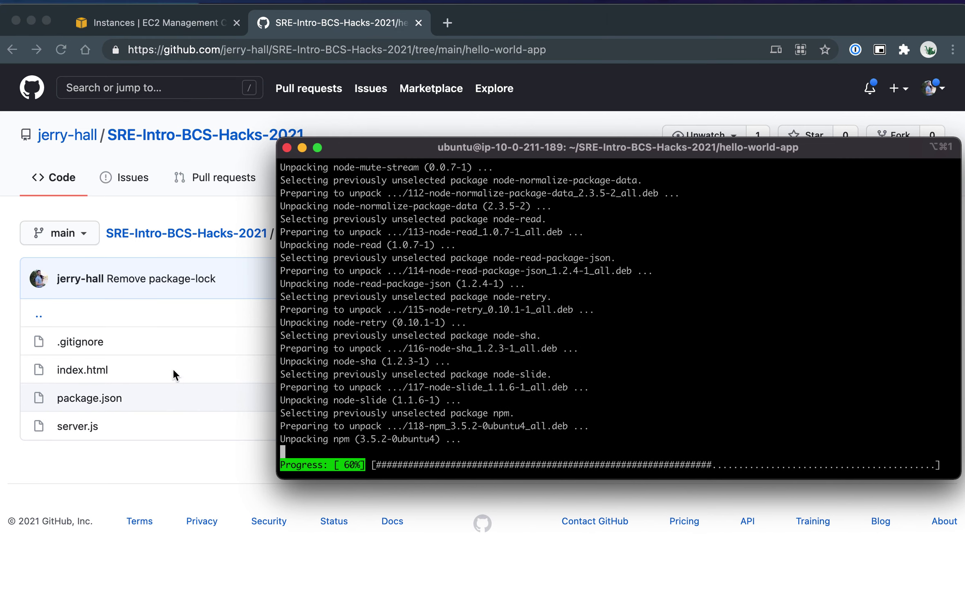
Switch to the GitHub page and examine the port and the served file in server.js, returning to the hello-world-app folder.
{"action": "key", "text": "super+Tab"}
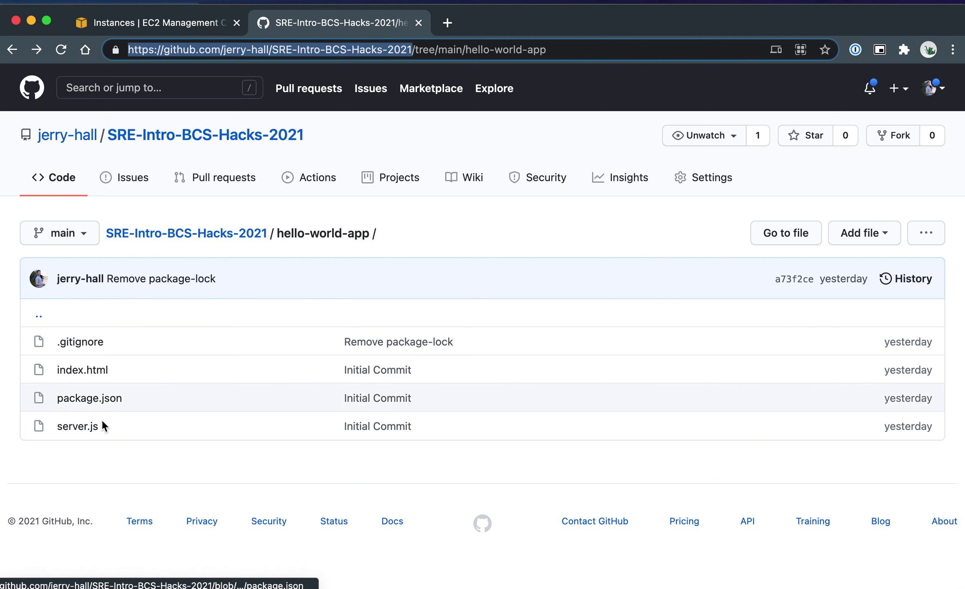
{"action": "left_click", "coordinate": [71, 430]}
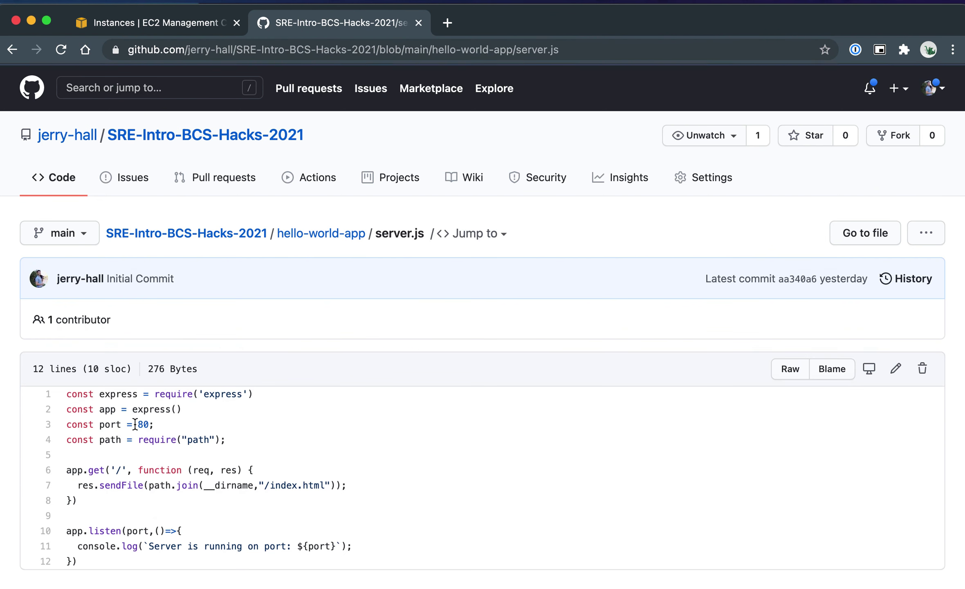
{"action": "scroll", "coordinate": [135, 424], "scroll_direction": "down", "scroll_amount": 3}
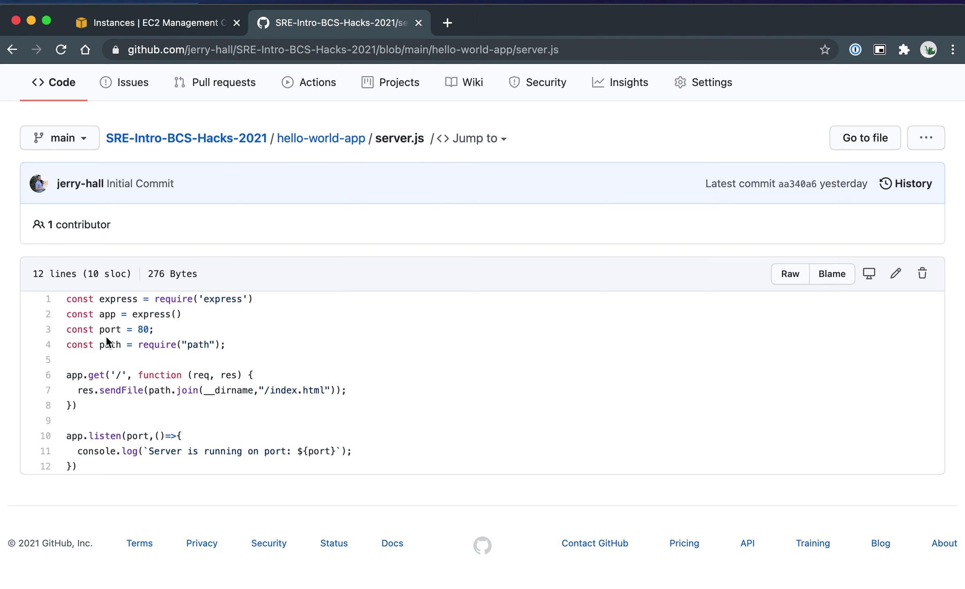
{"action": "left_click", "coordinate": [143, 330]}
{"action": "left_click_drag", "start_coordinate": [320, 390], "coordinate": [281, 391]}
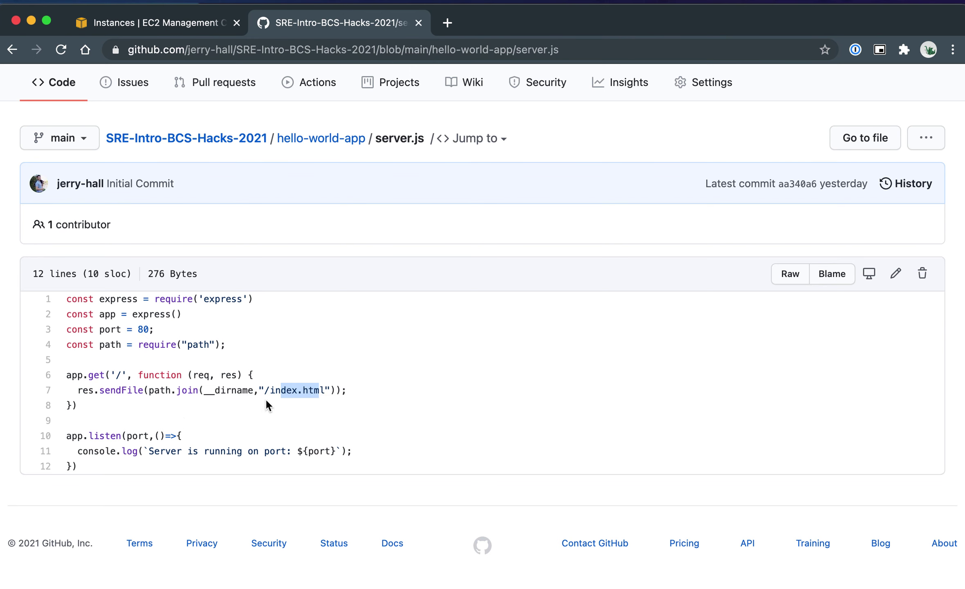
{"action": "scroll", "coordinate": [257, 412], "scroll_direction": "left", "scroll_amount": 5}
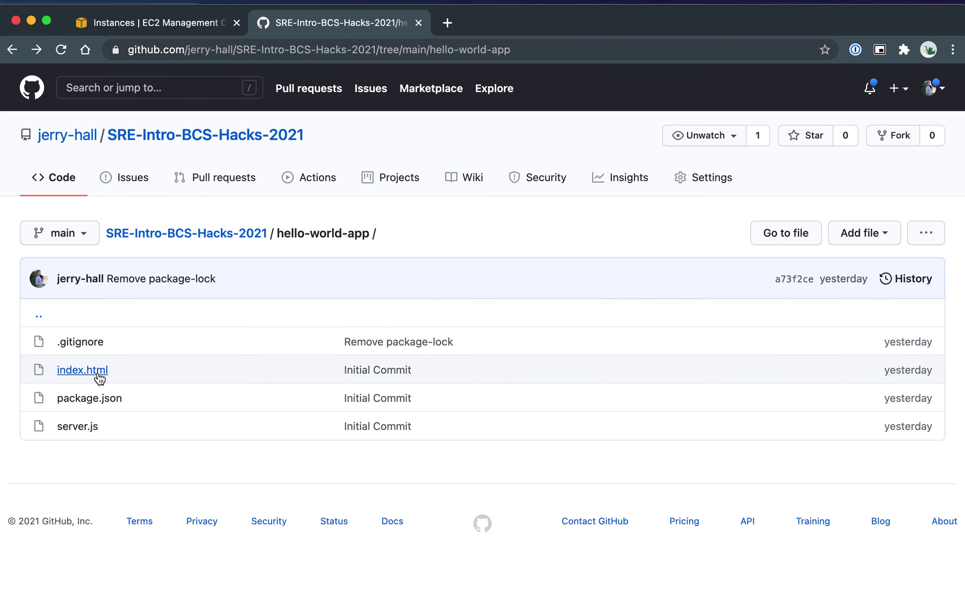
Examine the greeting text, the script and the image-fetching URL in index.html, returning to the hello-world-app folder.
{"action": "left_click", "coordinate": [99, 376]}
{"action": "scroll", "coordinate": [96, 368], "scroll_direction": "down", "scroll_amount": 5}
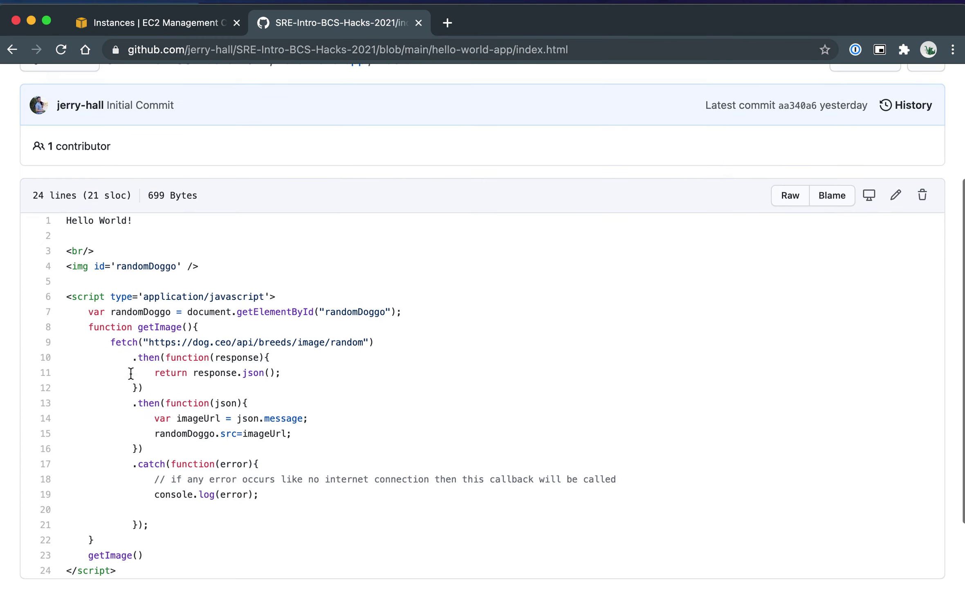
{"action": "scroll", "coordinate": [107, 313], "scroll_direction": "down", "scroll_amount": 2}
{"action": "left_click_drag", "start_coordinate": [67, 165], "coordinate": [141, 172]}
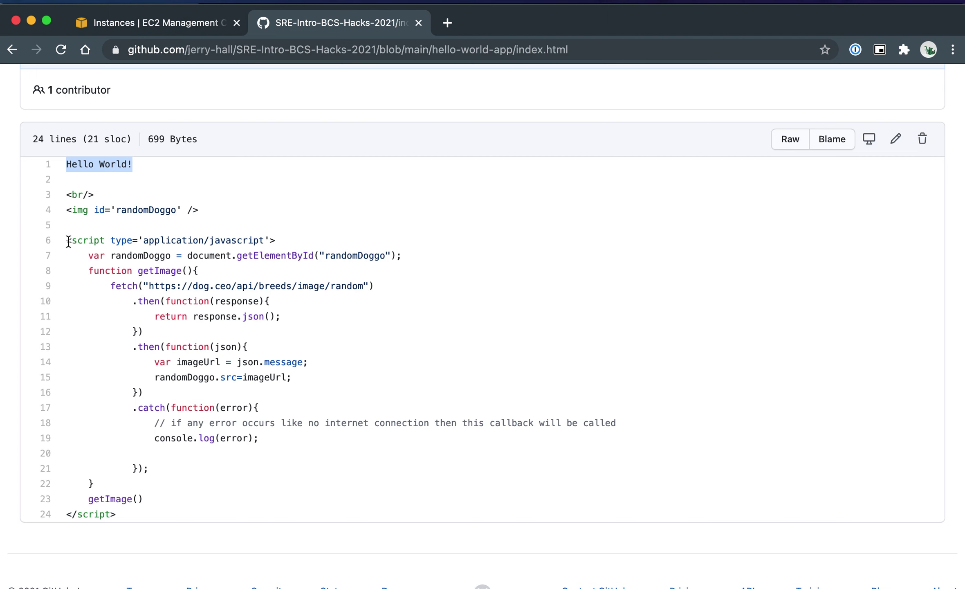
{"action": "left_click_drag", "start_coordinate": [68, 241], "coordinate": [151, 510]}
{"action": "scroll", "coordinate": [151, 509], "scroll_direction": "down", "scroll_amount": 1}
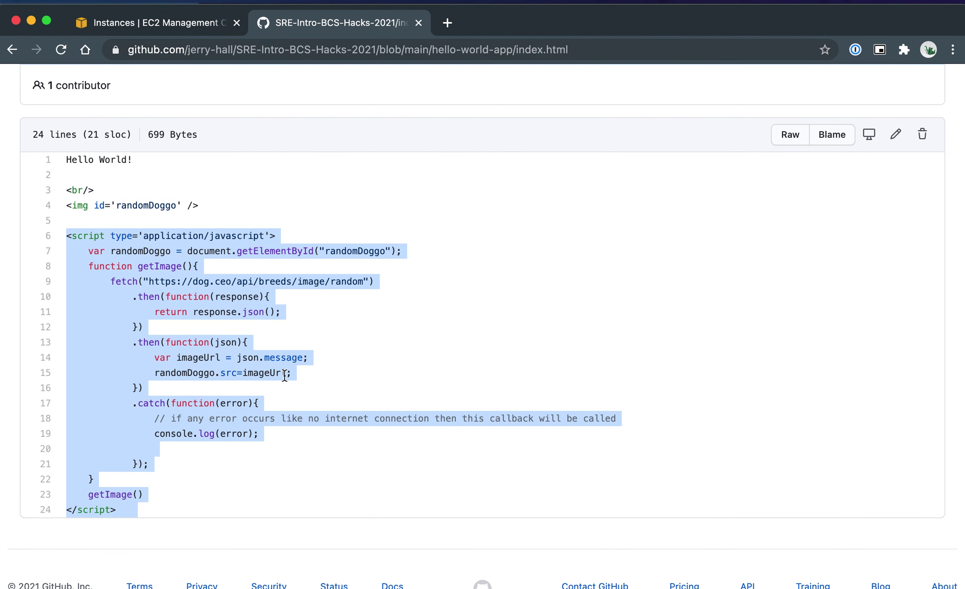
{"action": "left_click", "coordinate": [361, 263]}
{"action": "left_click_drag", "start_coordinate": [364, 282], "coordinate": [148, 281]}
{"action": "left_click", "coordinate": [153, 275]}
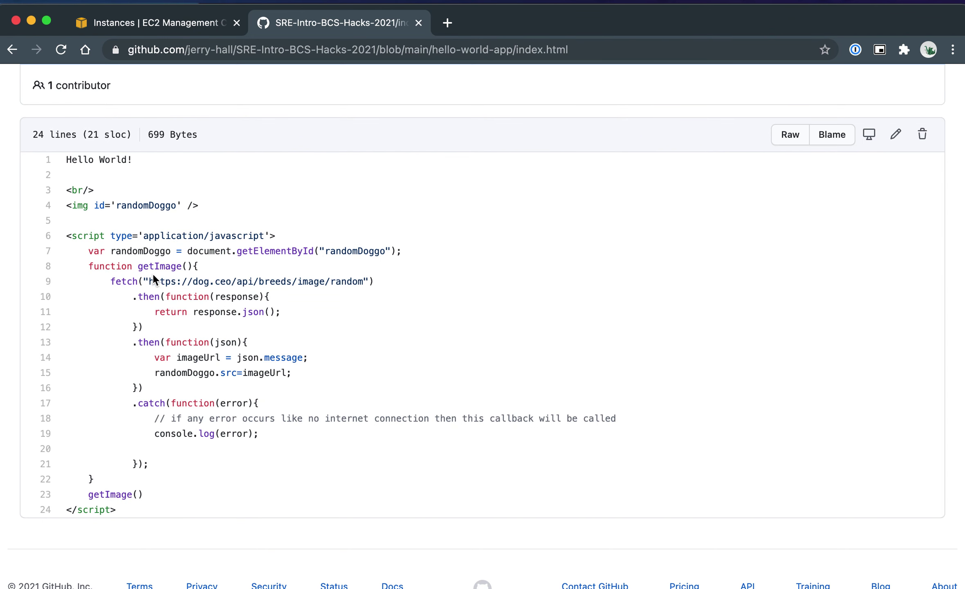
{"action": "scroll", "coordinate": [153, 274], "scroll_direction": "left", "scroll_amount": 5}
Switch back to the terminal and install the hello-world app's dependencies with npm i.
{"action": "key", "text": "super+Tab"}
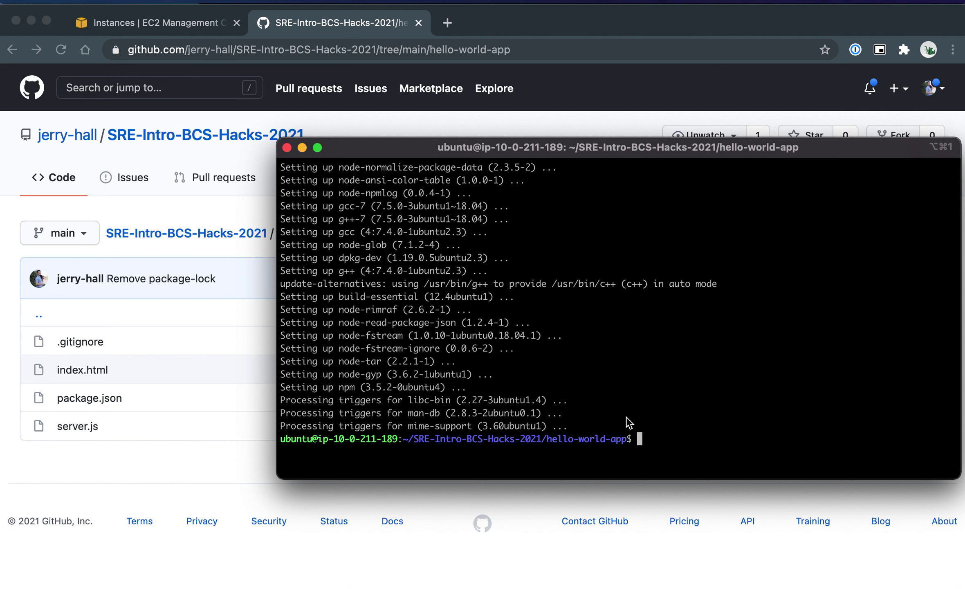
{"action": "type", "text": "npm i"}
{"action": "key", "text": "Return"}
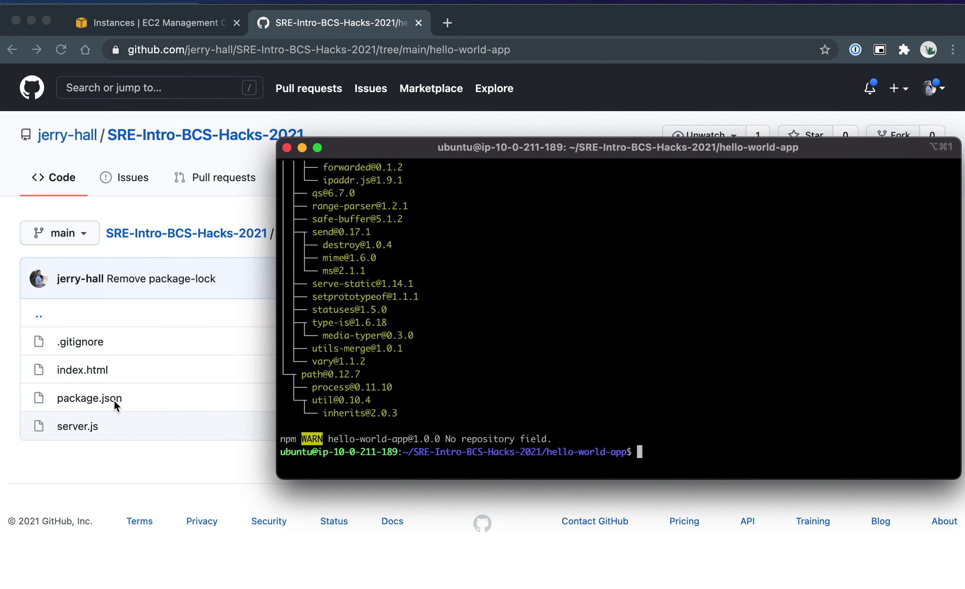
Try to start the hello-world app with npm start, and examine the error output from the listen call to the end.
{"action": "type", "text": "npm start"}
{"action": "key", "text": "Return"}
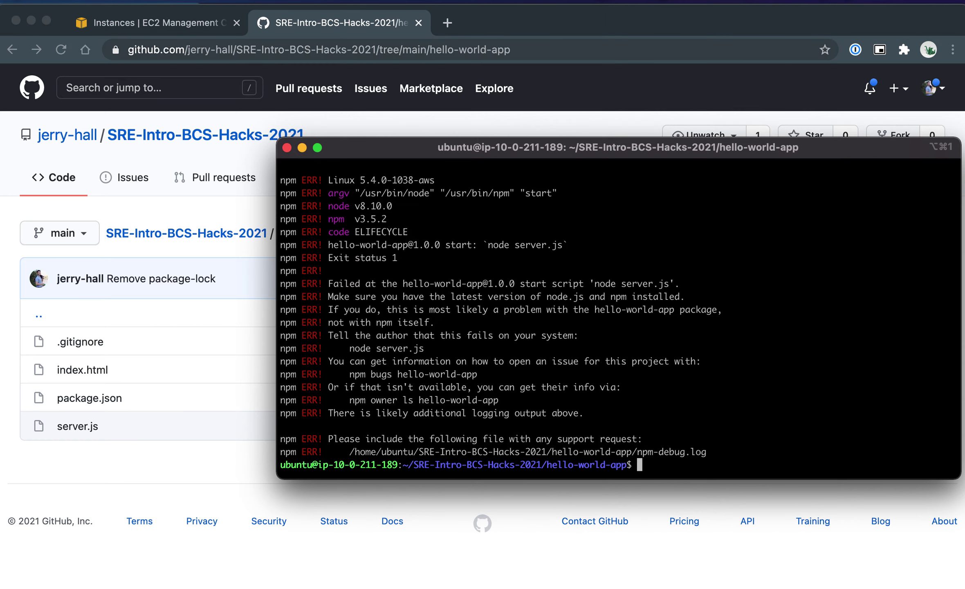
{"action": "scroll", "coordinate": [390, 341], "scroll_direction": "up", "scroll_amount": 10}
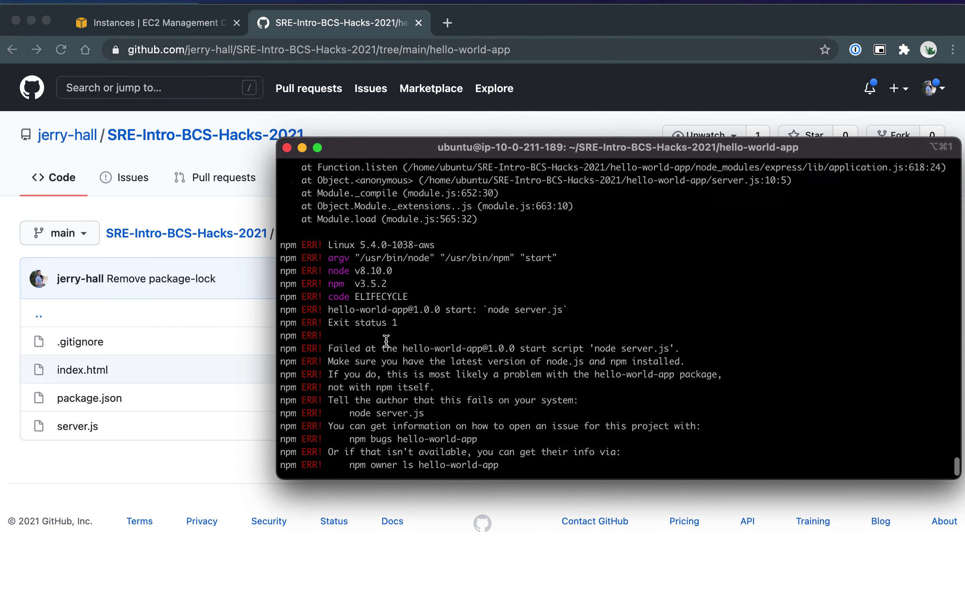
{"action": "scroll", "coordinate": [389, 341], "scroll_direction": "down", "scroll_amount": 6}
{"action": "scroll", "coordinate": [389, 341], "scroll_direction": "up", "scroll_amount": 3}
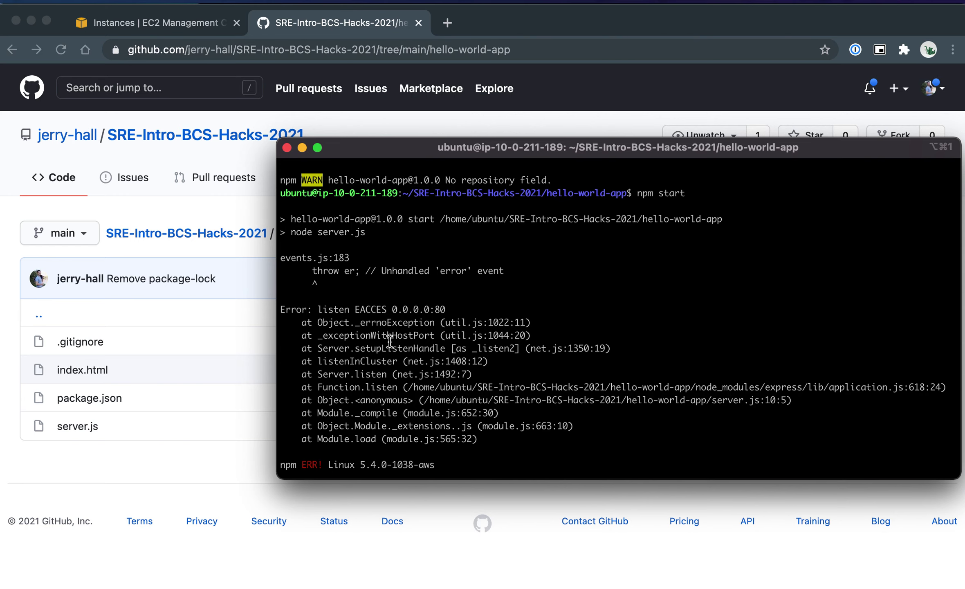
{"action": "scroll", "coordinate": [389, 341], "scroll_direction": "down", "scroll_amount": 7}
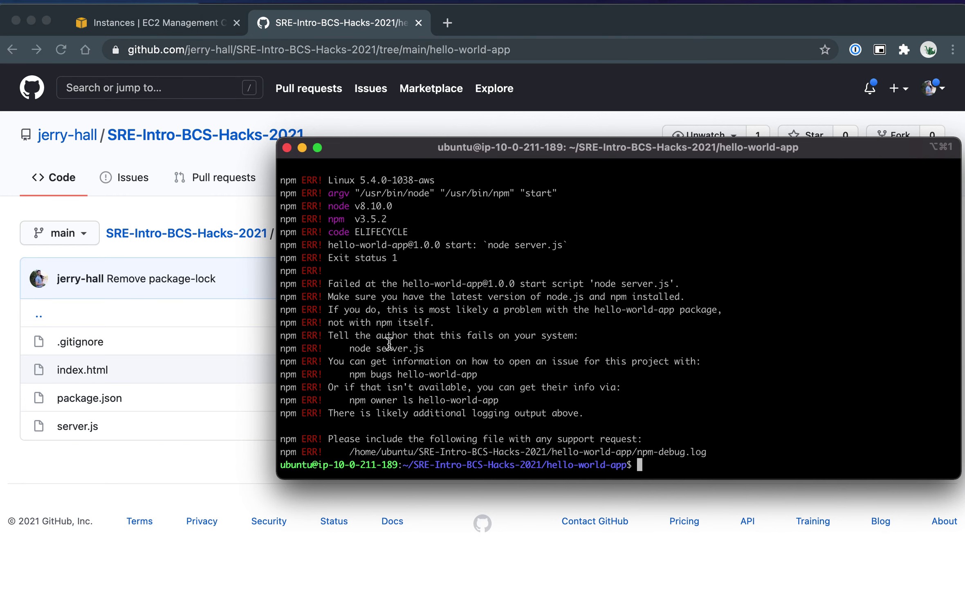
Start the hello-world server with root privileges using sudo node server.js, and check the port it runs on.
{"action": "type", "text": "sudo node server.js"}
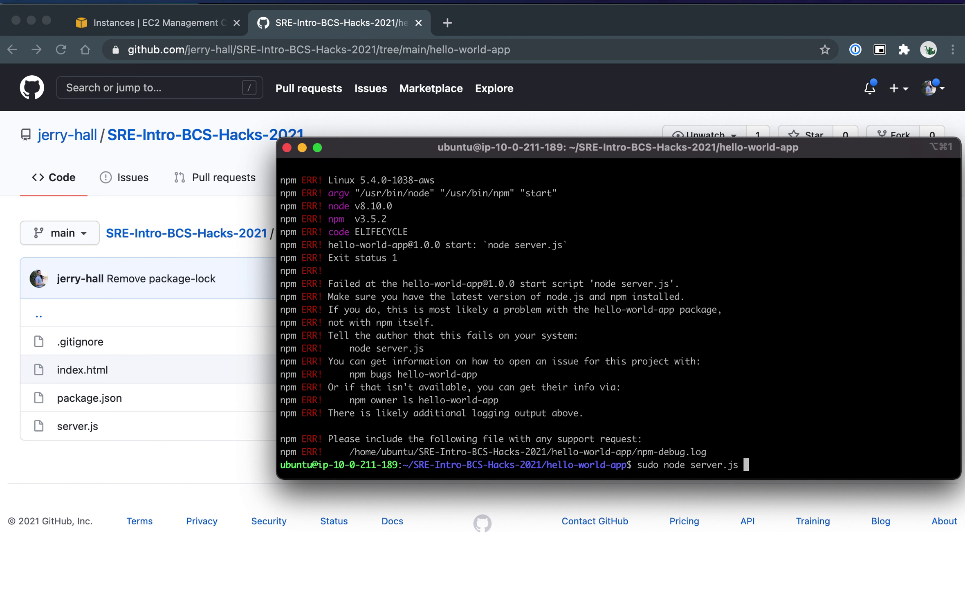
{"action": "key", "text": "Return"}
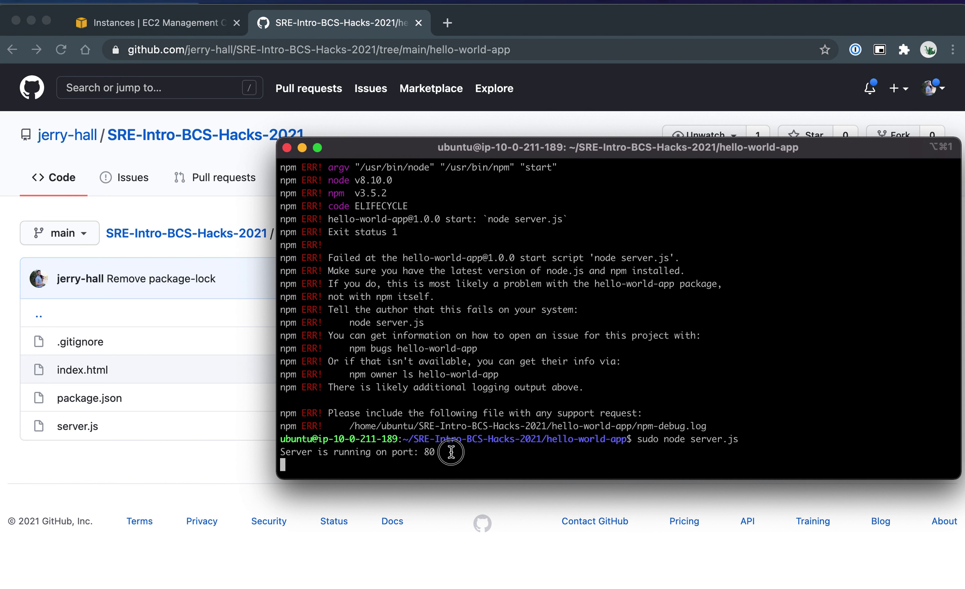
{"action": "left_click_drag", "start_coordinate": [451, 452], "coordinate": [254, 454]}
Open the BCS instance's public IPv4 address, copied from the EC2 console, in a new browser tab and reload the page twice.
{"action": "left_click", "coordinate": [186, 25]}
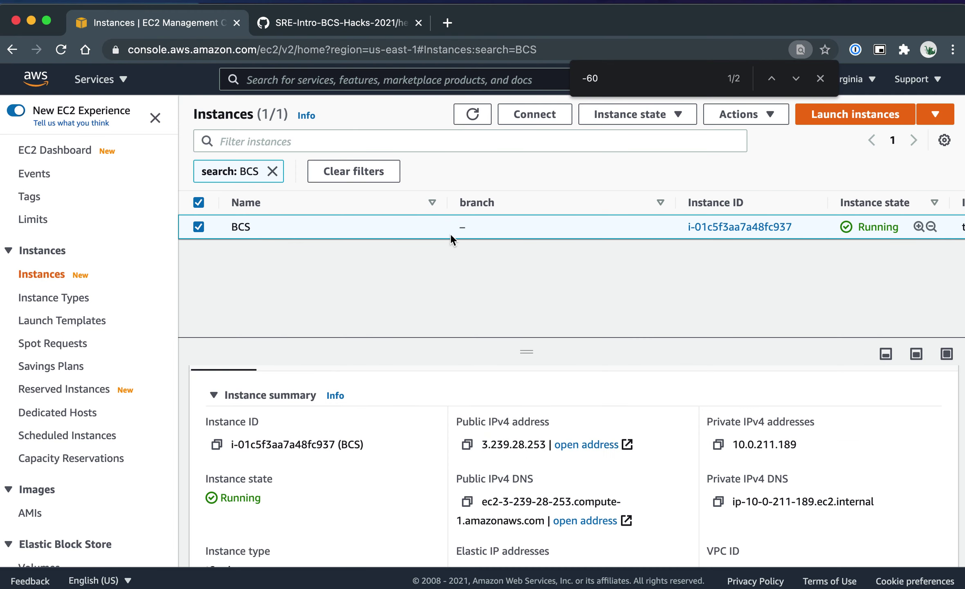
{"action": "left_click", "coordinate": [466, 445]}
{"action": "key", "text": "super+t"}
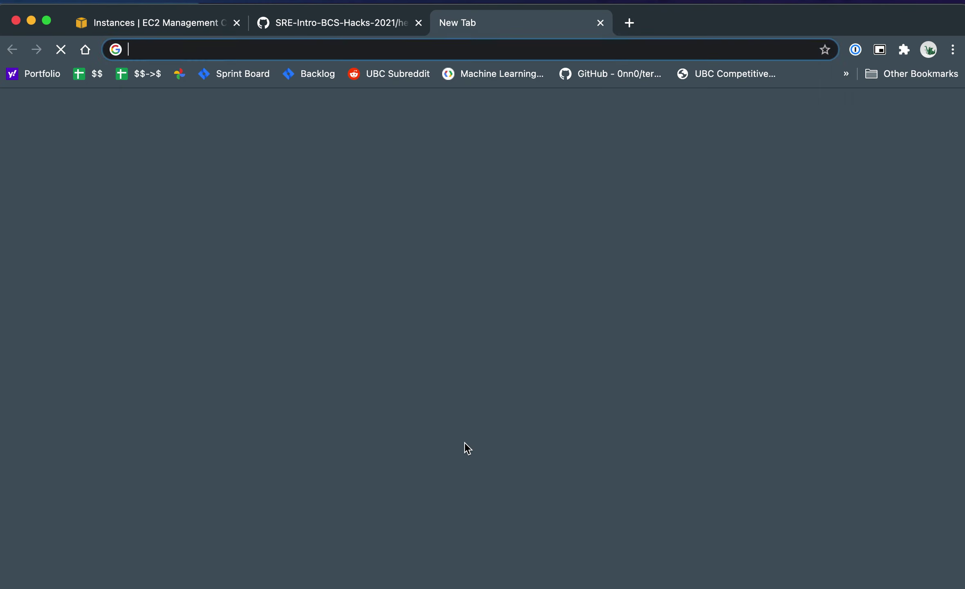
{"action": "key", "text": "super+v"}
{"action": "key", "text": "Return"}
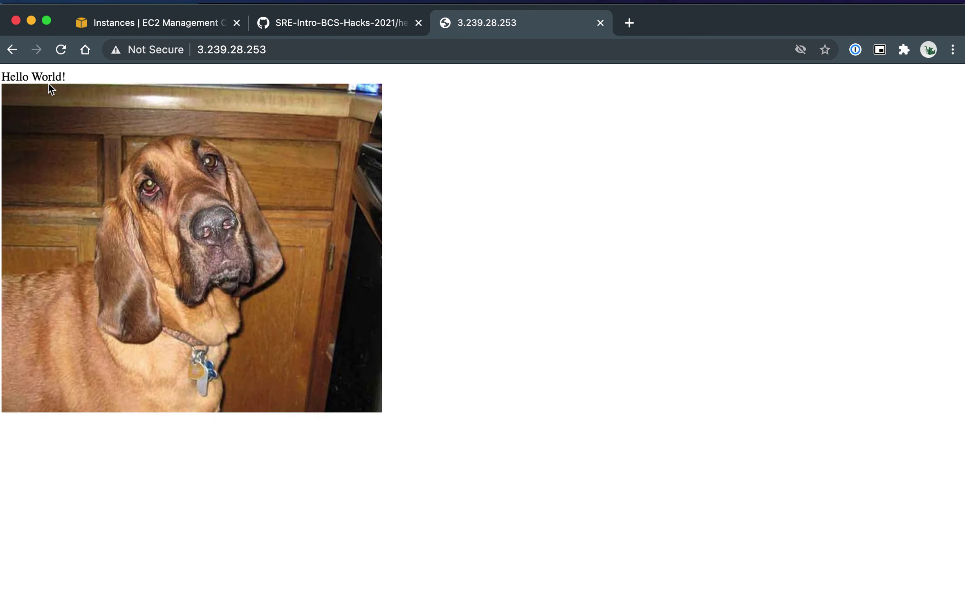
{"action": "key", "text": "super+r"}
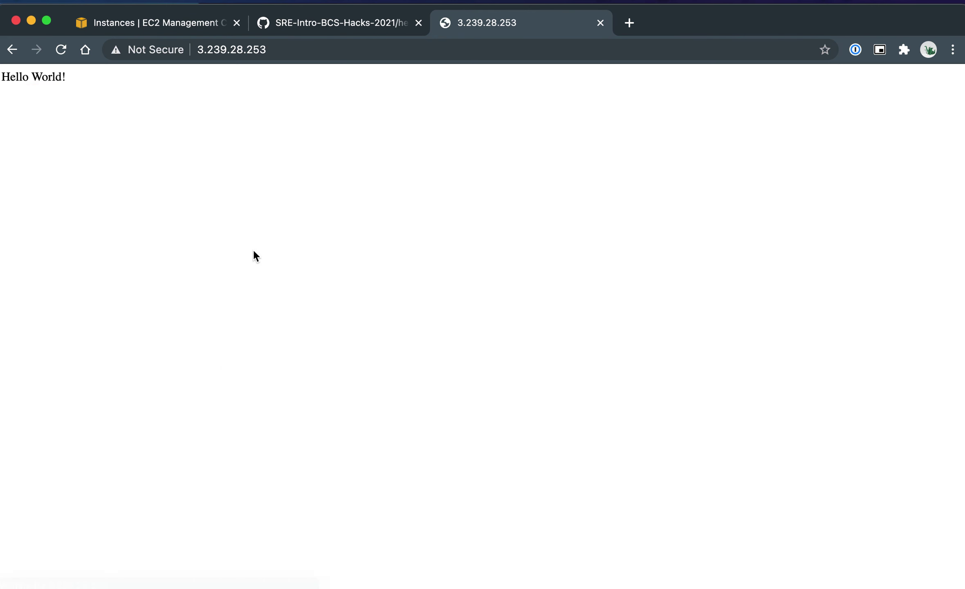
{"action": "key", "text": "super+r"}
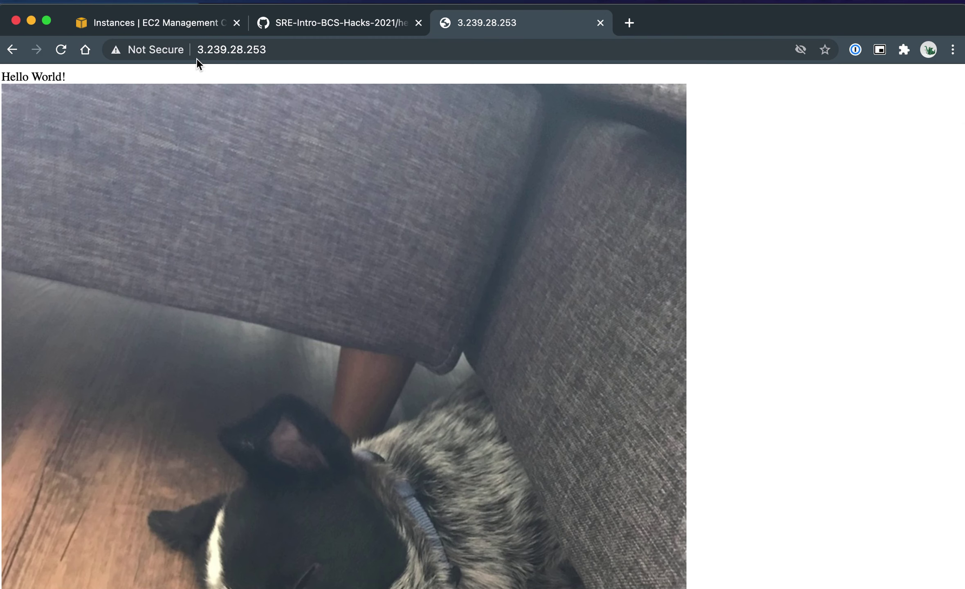
Check the running server in the terminal, and return to the EC2 instances page in the browser.
{"action": "key", "text": "super+Tab"}
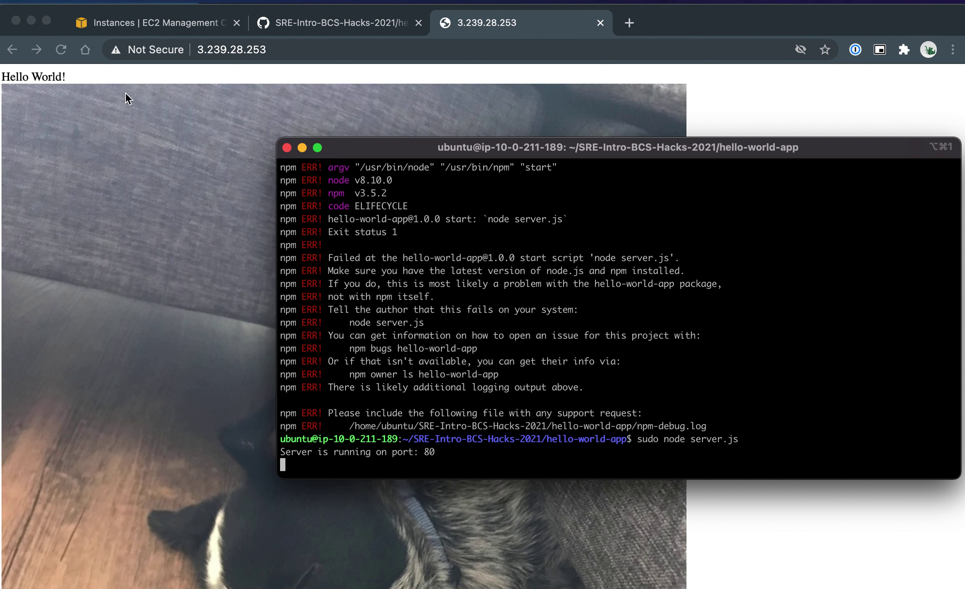
{"action": "left_click", "coordinate": [148, 27]}
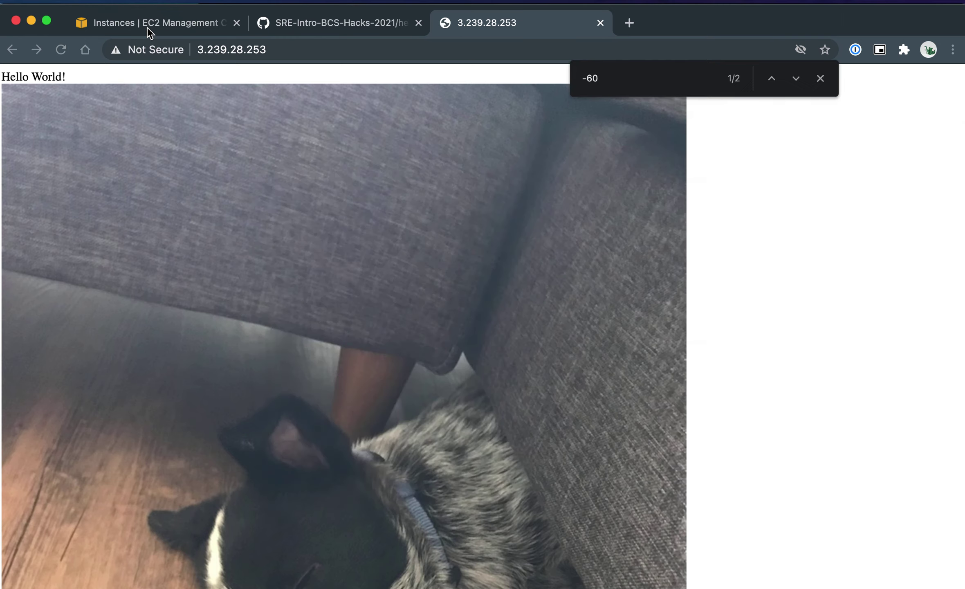